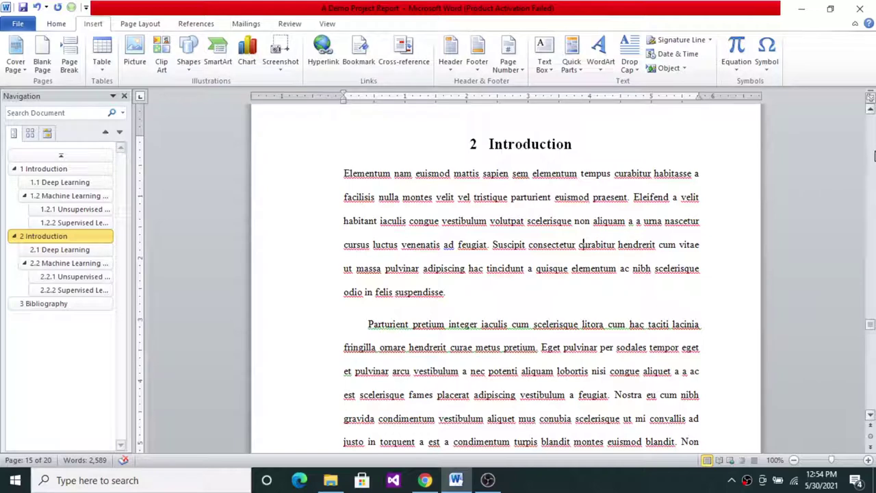
Step: Add a blank paragraph after the paragraph ending 'phasellus consectetur.' at the top of page 16
{"action": "left_click", "coordinate": [872, 389]}
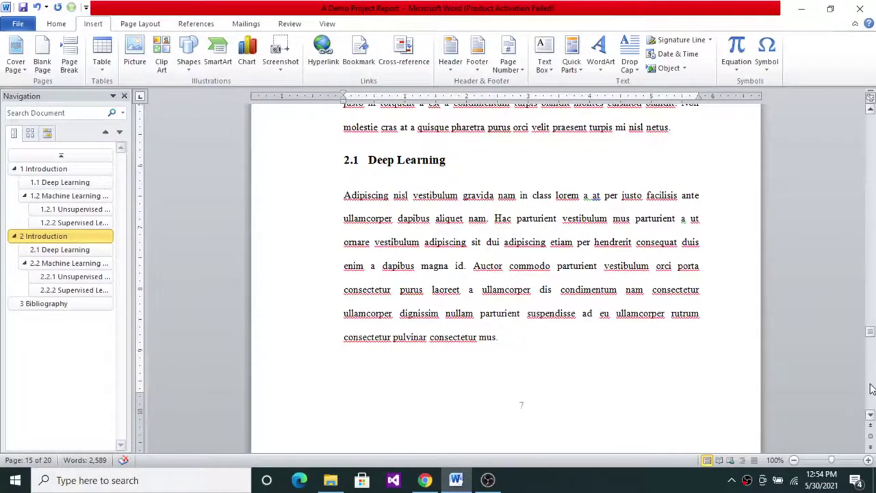
{"action": "left_click", "coordinate": [872, 388]}
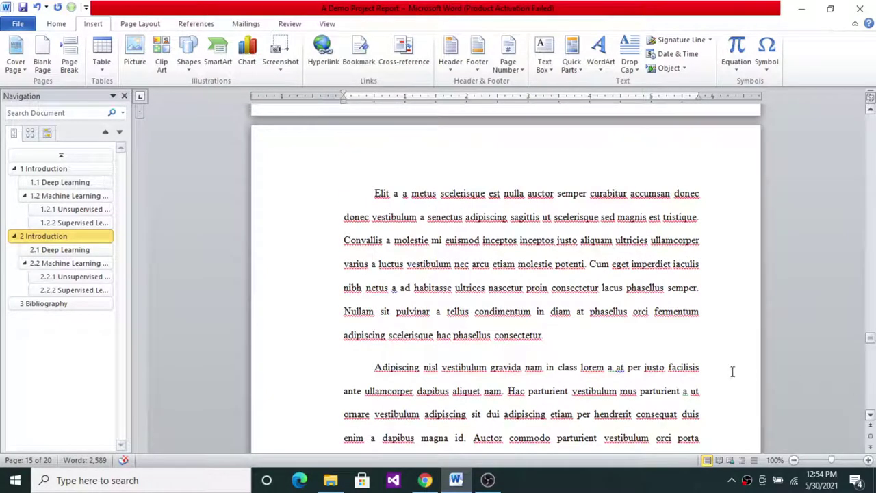
{"action": "left_click", "coordinate": [581, 337]}
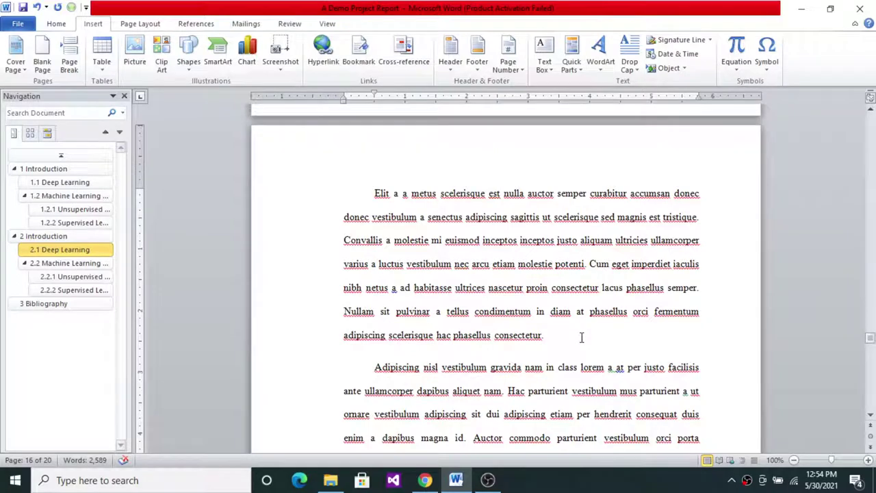
{"action": "key", "text": "Return"}
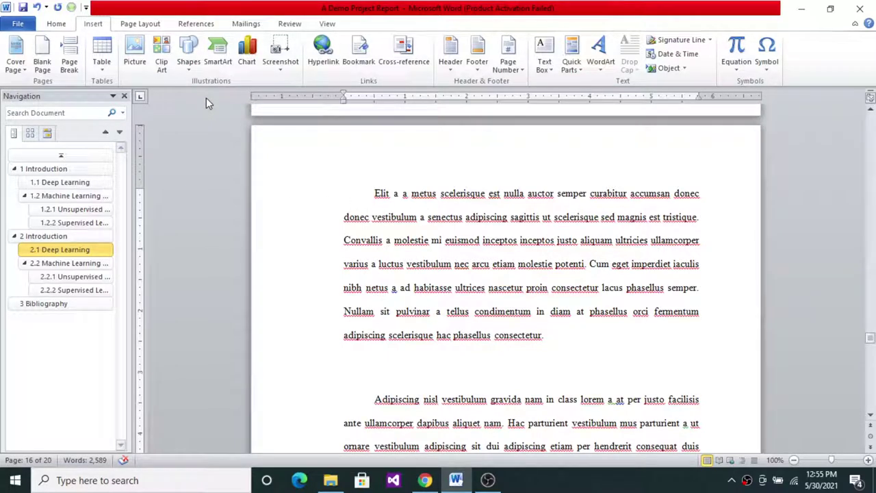
Step: Insert a 4-column by 2-row table on the blank line and select the whole table
{"action": "left_click", "coordinate": [105, 73]}
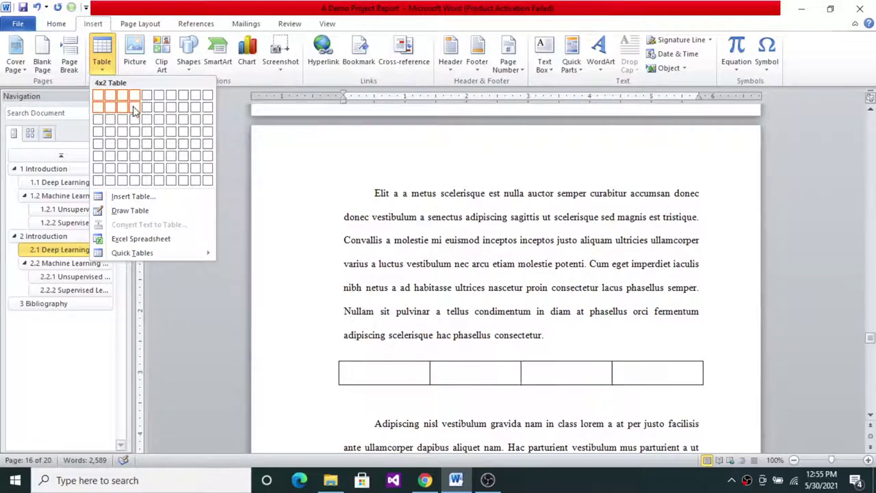
{"action": "left_click", "coordinate": [134, 110]}
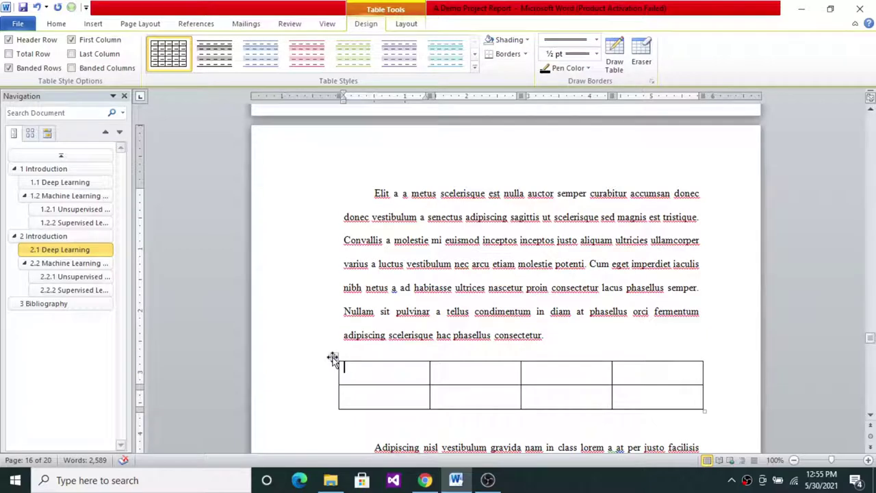
{"action": "left_click", "coordinate": [332, 357]}
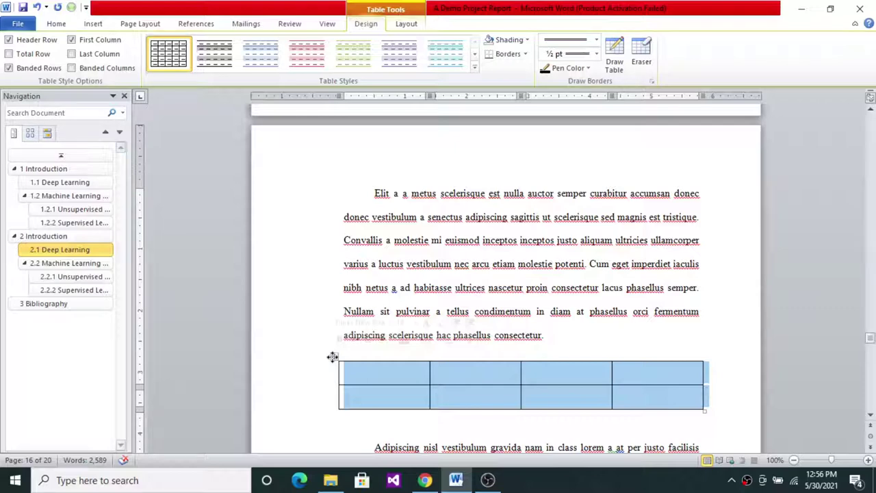
Step: Turn off First Column and Banded Rows so only Header Row styling remains
{"action": "left_click", "coordinate": [72, 41]}
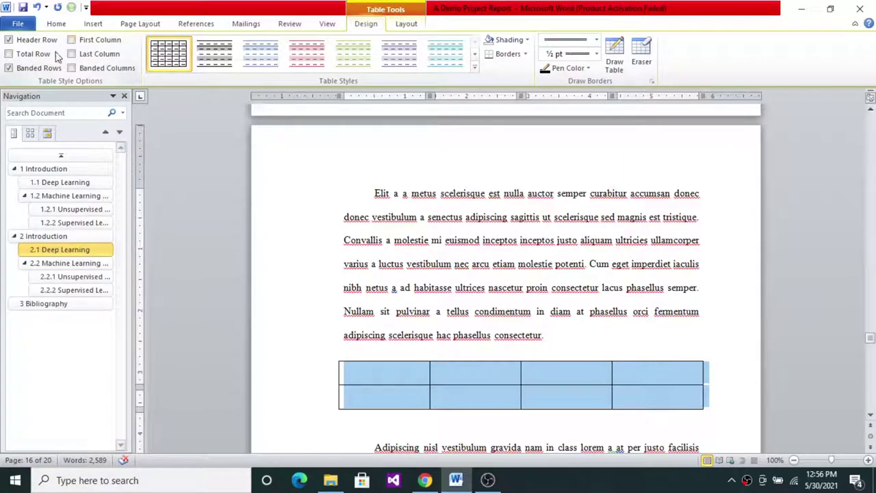
{"action": "left_click", "coordinate": [11, 72]}
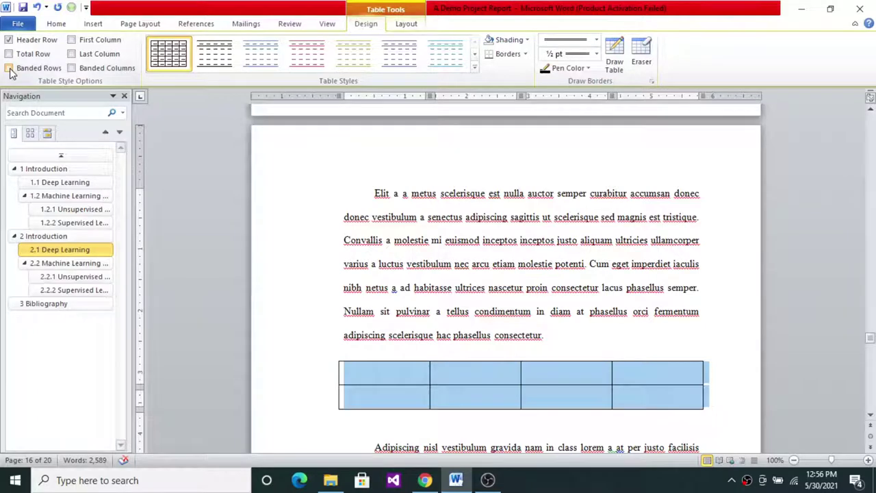
{"action": "left_click", "coordinate": [62, 30]}
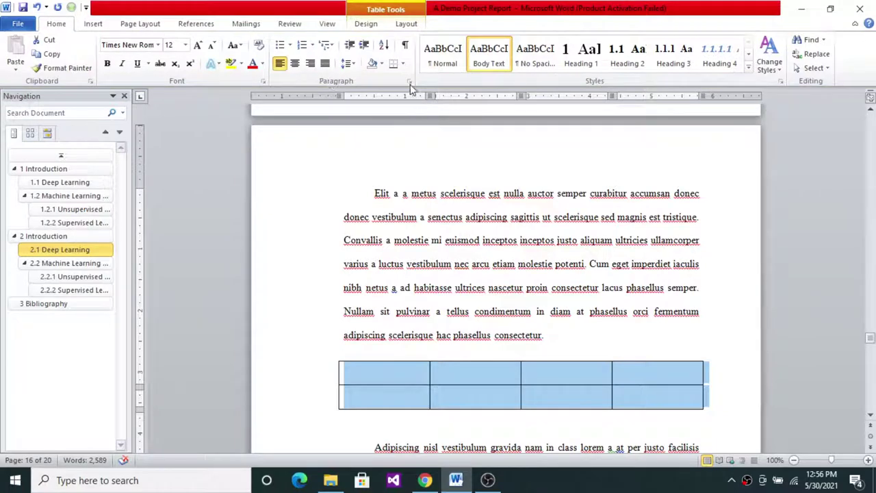
Step: Set the table's line spacing to Single in the Paragraph dialog
{"action": "left_click", "coordinate": [410, 82]}
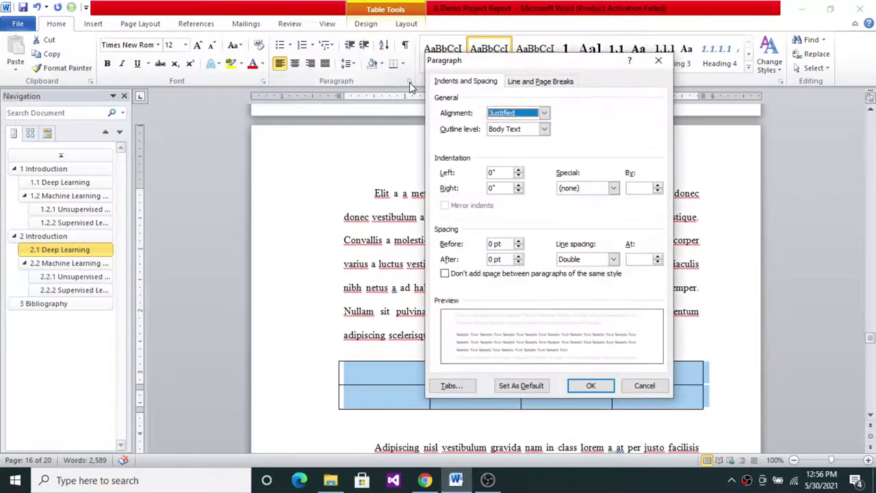
{"action": "left_click", "coordinate": [613, 260]}
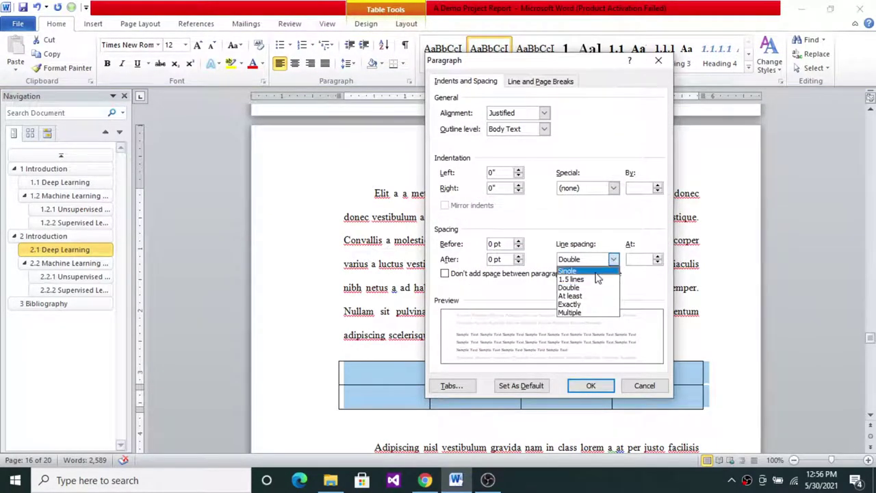
{"action": "left_click", "coordinate": [588, 271]}
{"action": "left_click", "coordinate": [589, 386]}
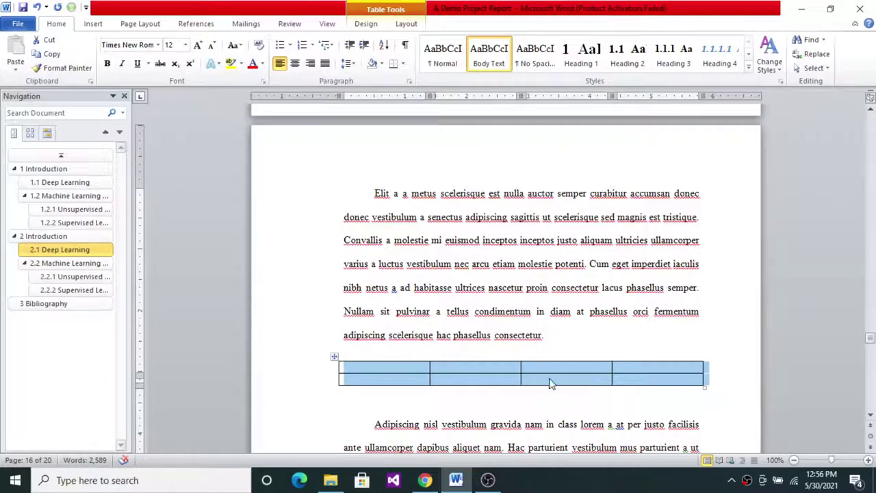
Step: Give the table a preferred width of 4 inches in Table Properties
{"action": "right_click", "coordinate": [334, 358]}
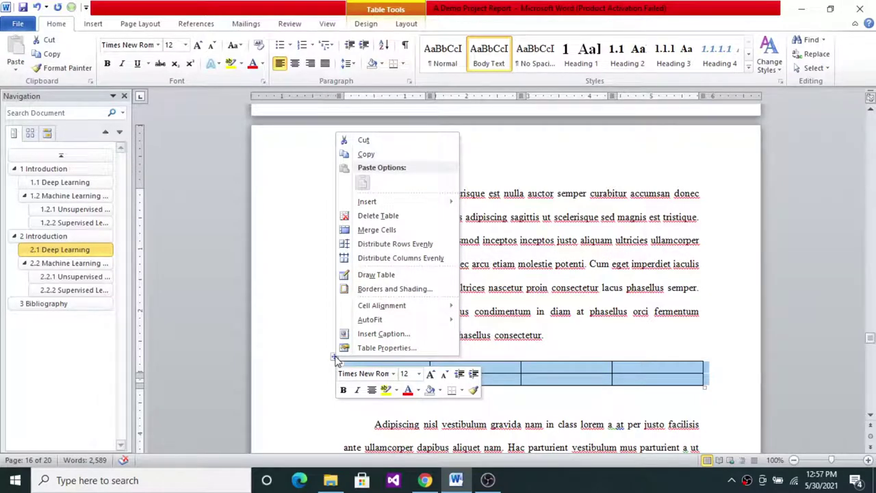
{"action": "left_click", "coordinate": [372, 347]}
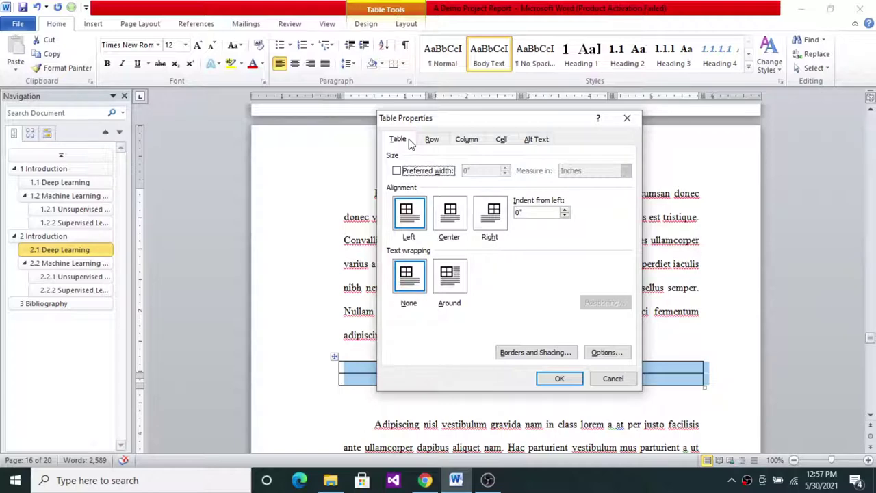
{"action": "left_click", "coordinate": [398, 171]}
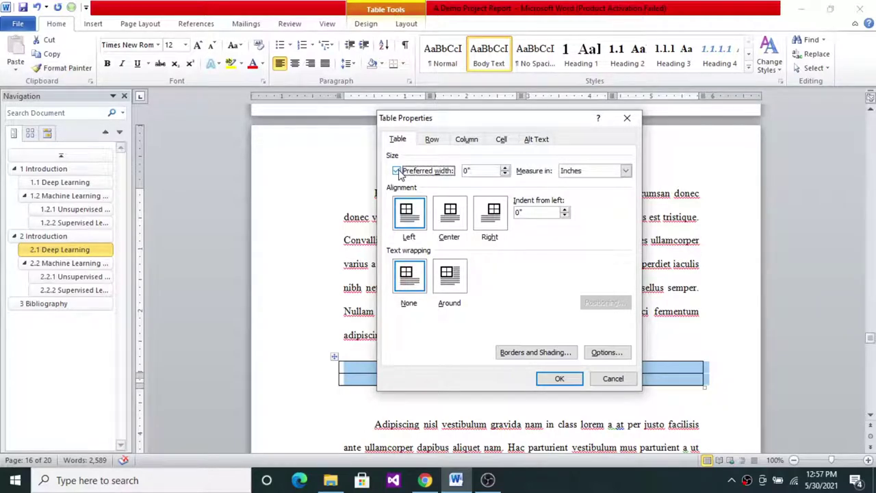
{"action": "left_click", "coordinate": [468, 170]}
{"action": "left_click", "coordinate": [468, 170]}
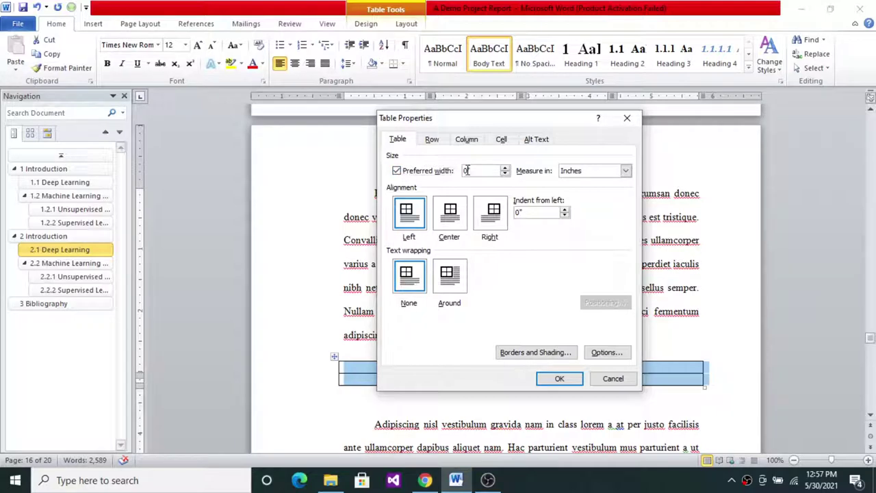
{"action": "key", "text": "BackSpace"}
{"action": "type", "text": "4"}
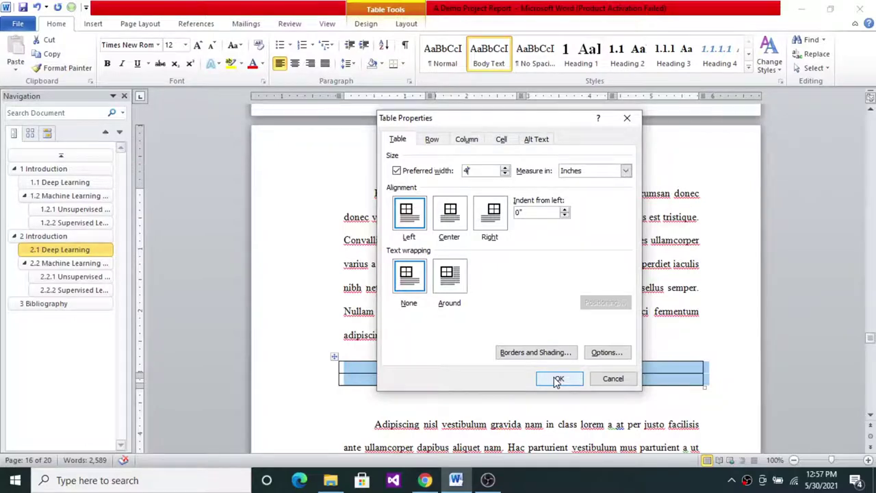
{"action": "left_click", "coordinate": [558, 380]}
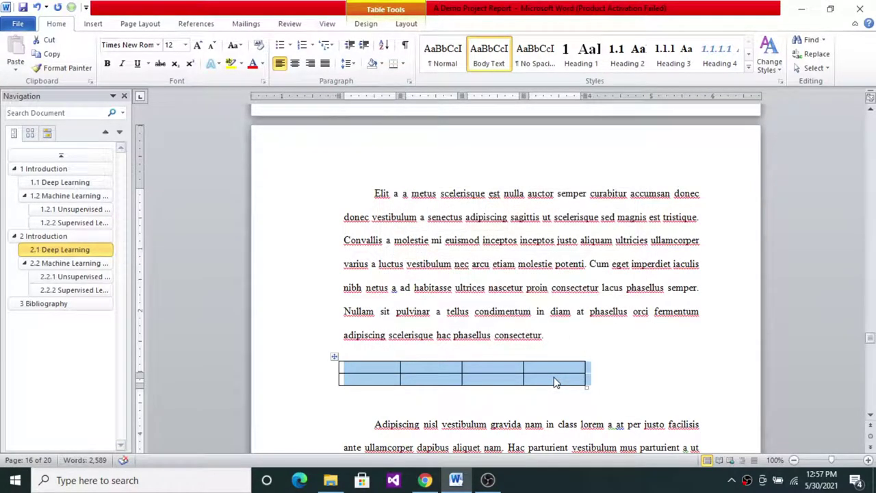
Step: Center the table and make its first row centered, bold, 11-point text
{"action": "left_click", "coordinate": [295, 64]}
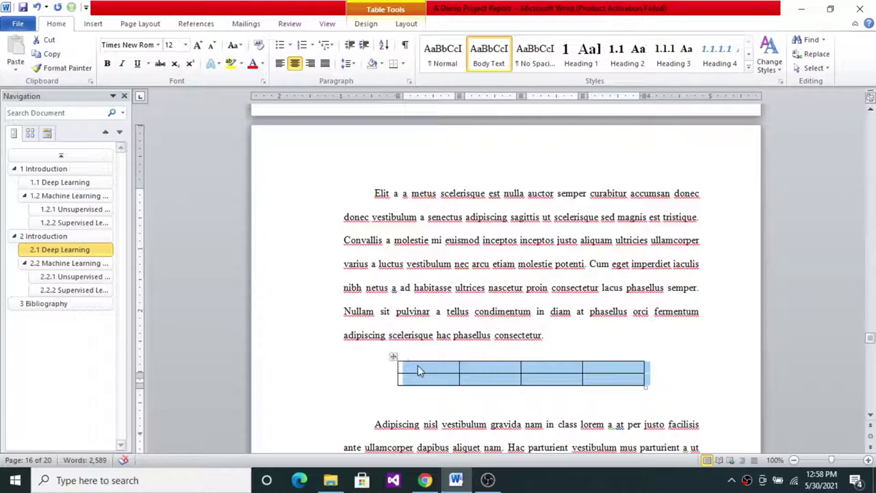
{"action": "left_click", "coordinate": [380, 373]}
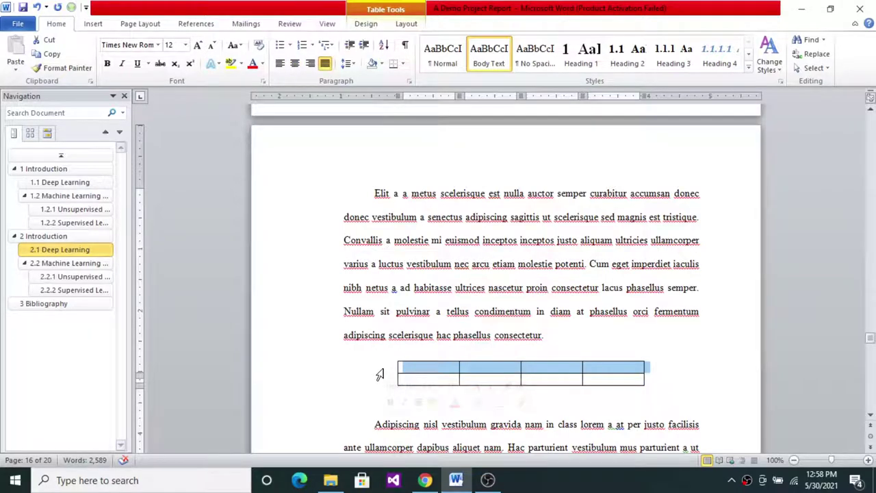
{"action": "left_click", "coordinate": [296, 64]}
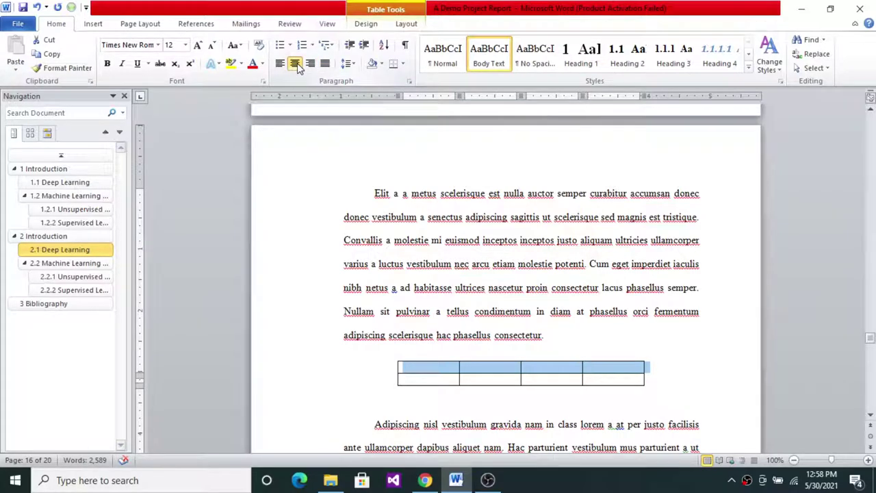
{"action": "left_click", "coordinate": [107, 65]}
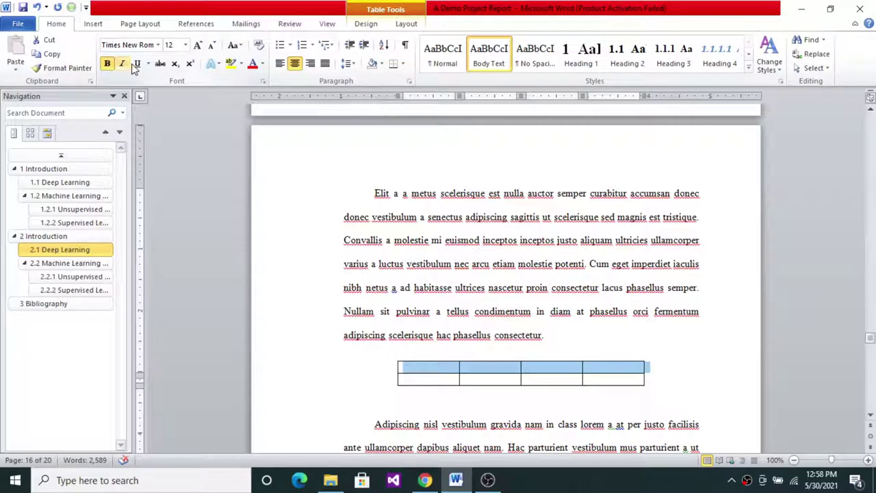
{"action": "left_click", "coordinate": [185, 45]}
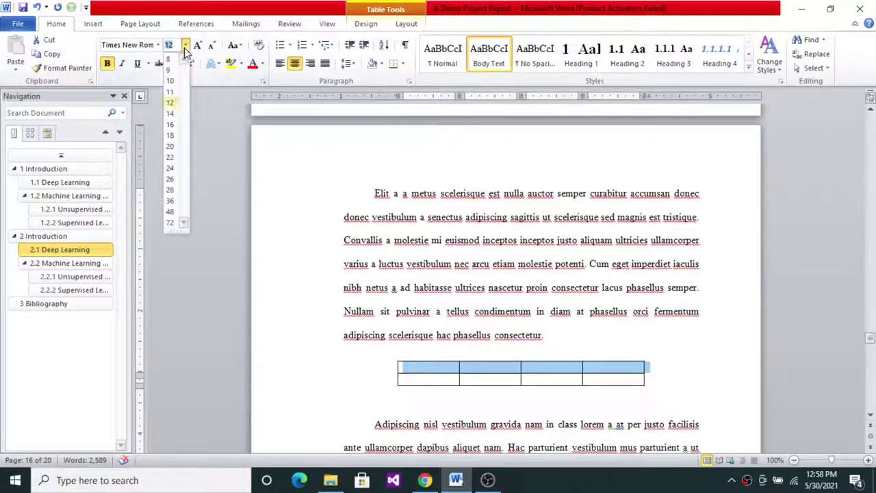
{"action": "left_click", "coordinate": [171, 100]}
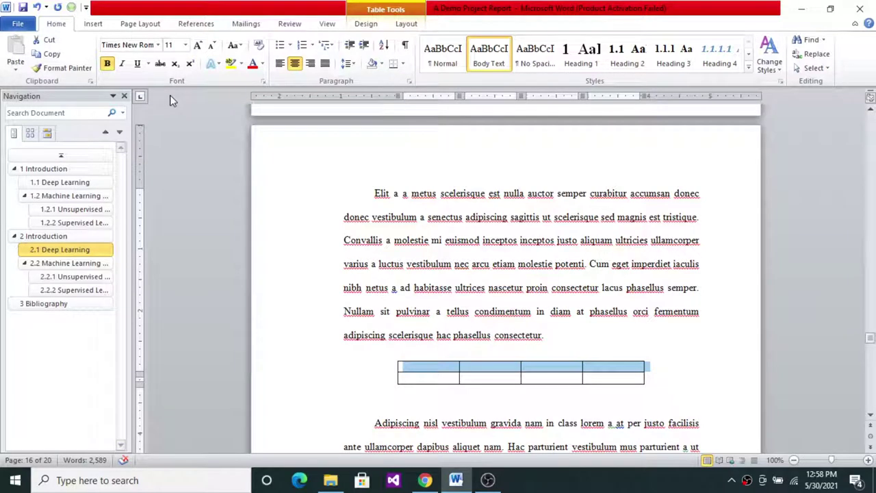
{"action": "left_click", "coordinate": [426, 370]}
Step: Type the headers S.No, Name, Regd. No and GPA across the first row
{"action": "type", "text": "S.No"}
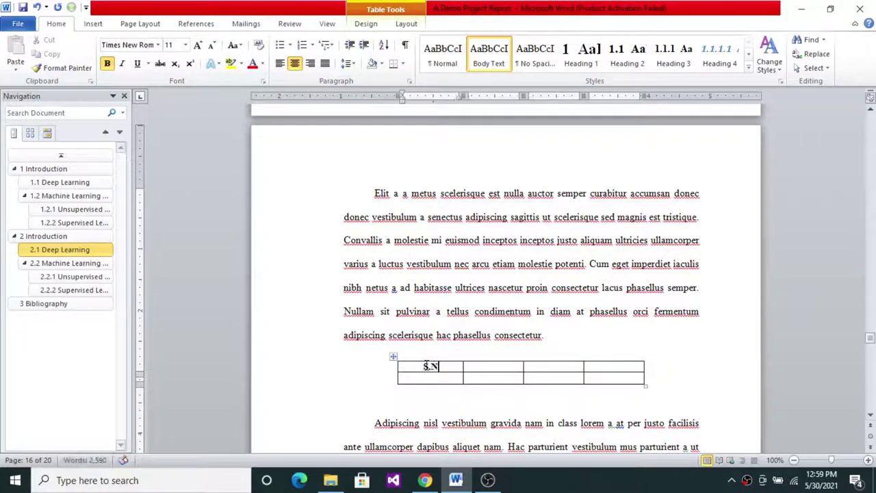
{"action": "left_click", "coordinate": [492, 368]}
{"action": "type", "text": "Name"}
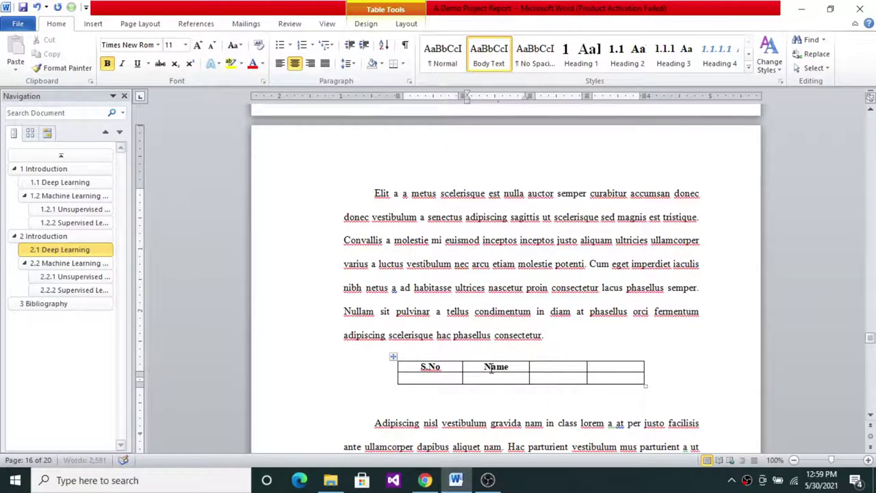
{"action": "left_click", "coordinate": [556, 367]}
{"action": "type", "text": "Regd. No"}
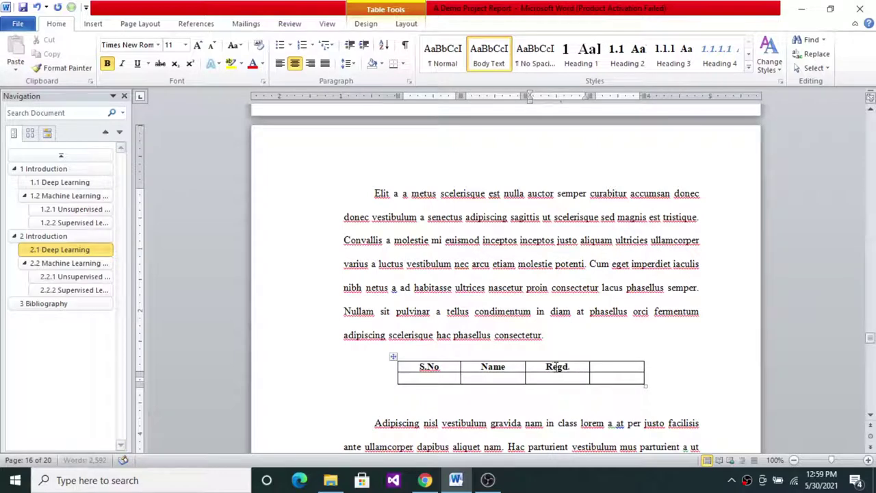
{"action": "left_click", "coordinate": [616, 367]}
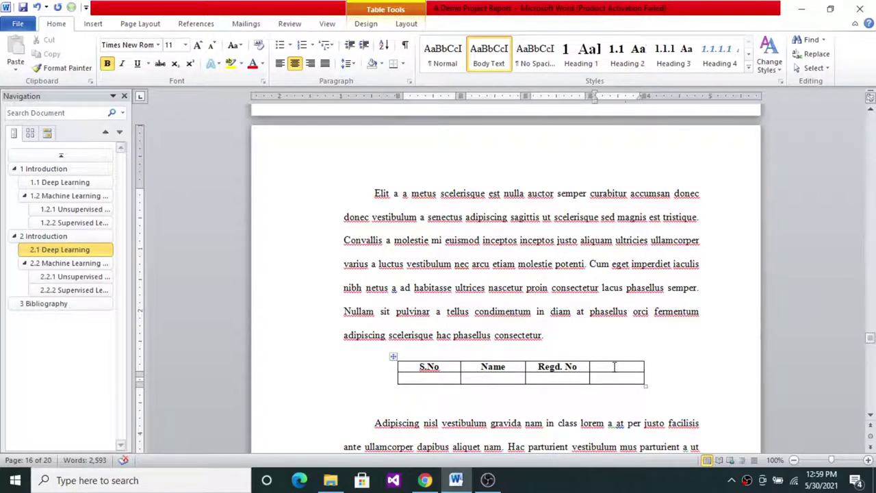
{"action": "type", "text": "GPA"}
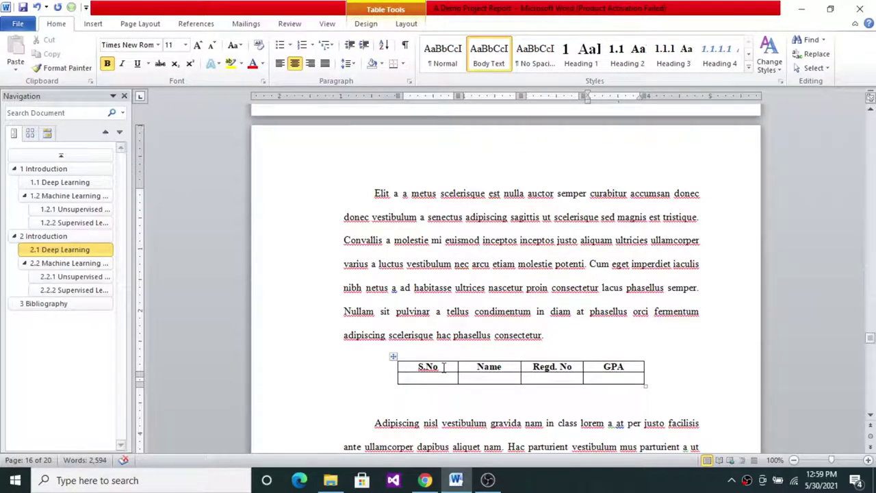
Step: Drag column borders to narrow S.No, widen Name, and adjust Regd. No and GPA
{"action": "left_click_drag", "start_coordinate": [457, 368], "coordinate": [428, 370]}
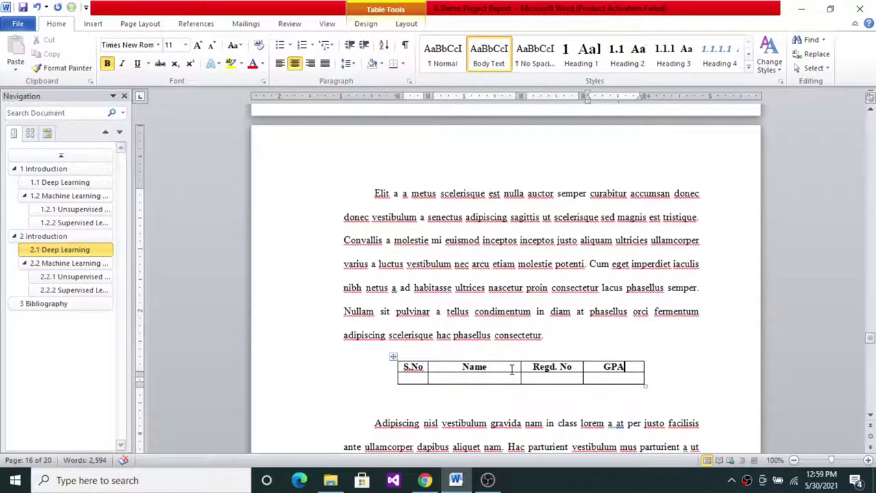
{"action": "left_click_drag", "start_coordinate": [522, 368], "coordinate": [532, 368]}
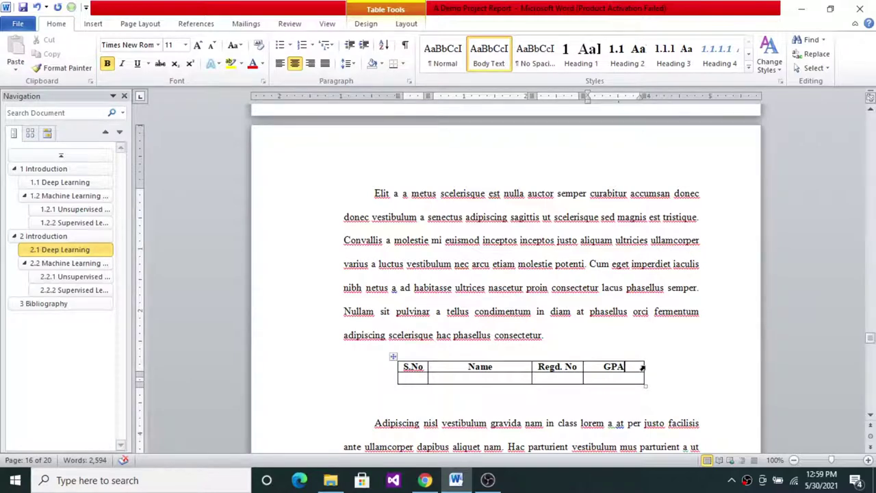
{"action": "left_click_drag", "start_coordinate": [644, 366], "coordinate": [666, 368]}
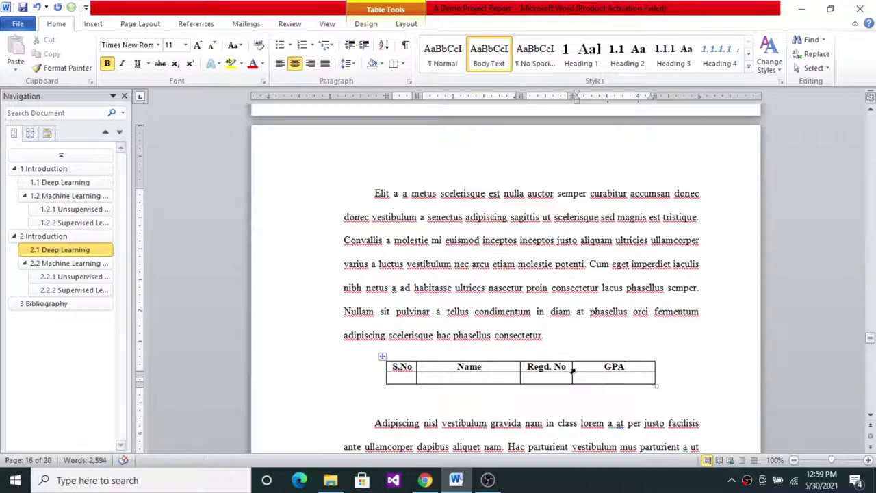
{"action": "left_click_drag", "start_coordinate": [572, 367], "coordinate": [608, 369]}
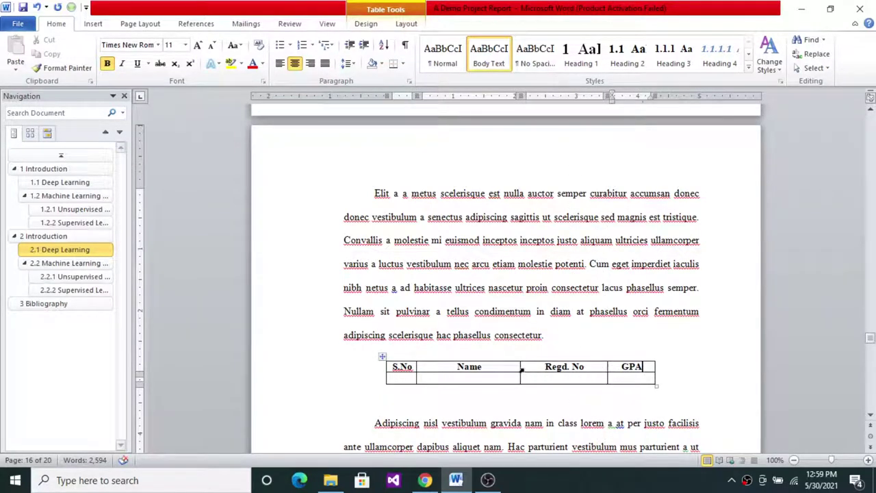
{"action": "mouse_move", "coordinate": [518, 370]}
{"action": "left_mouse_down"}
{"action": "mouse_move", "coordinate": [558, 373]}
{"action": "mouse_move", "coordinate": [546, 378]}
{"action": "left_mouse_up"}
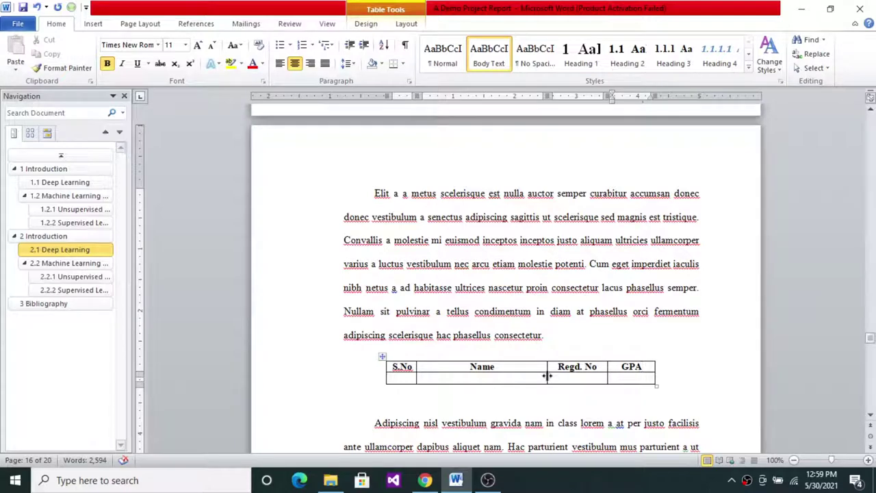
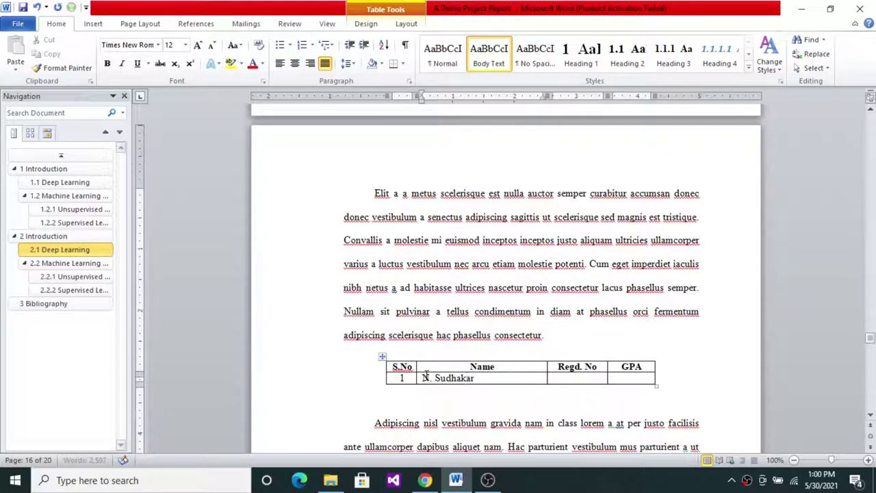
Step: Enter row 1's registration number and a GPA of 8.9, centred in its cell
{"action": "left_click", "coordinate": [580, 376]}
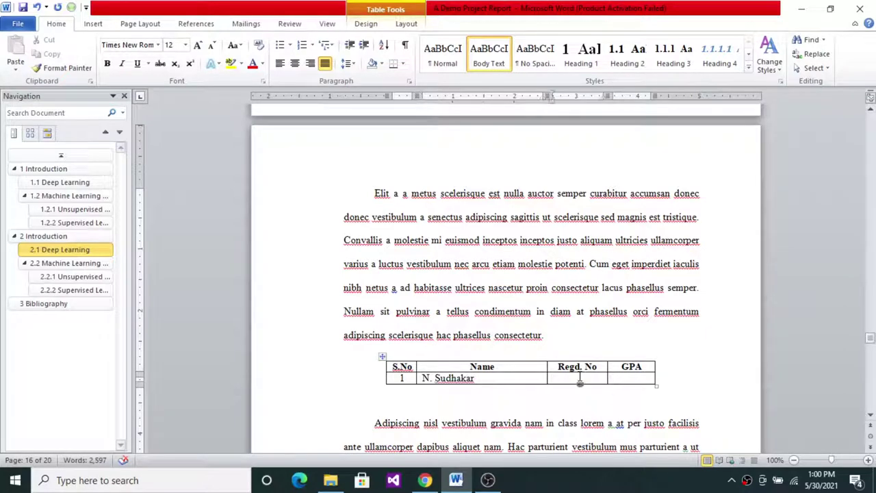
{"action": "type", "text": "Y"}
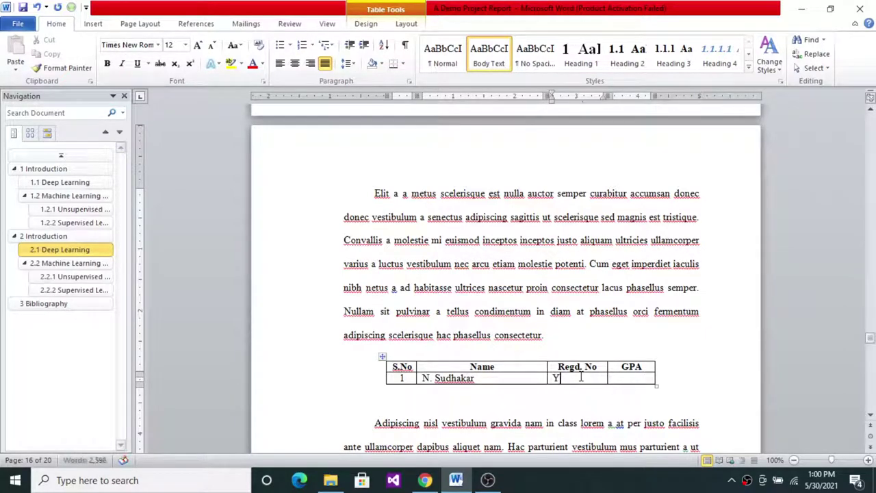
{"action": "type", "text": "10ACS400"}
{"action": "left_click", "coordinate": [637, 377]}
{"action": "type", "text": "8.9"}
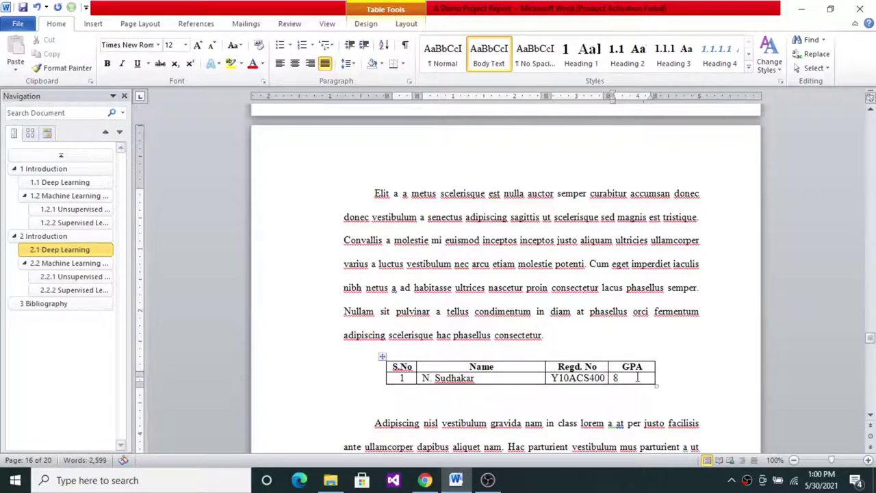
{"action": "double_click", "coordinate": [637, 377]}
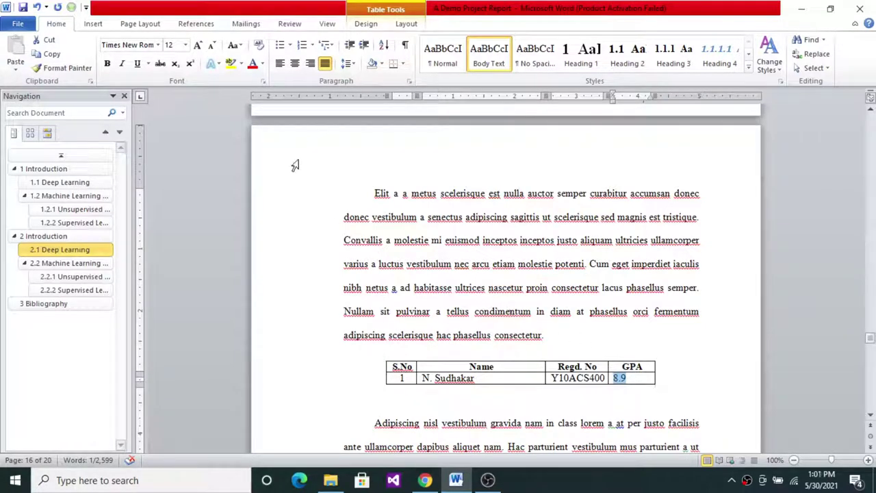
{"action": "left_click", "coordinate": [295, 63]}
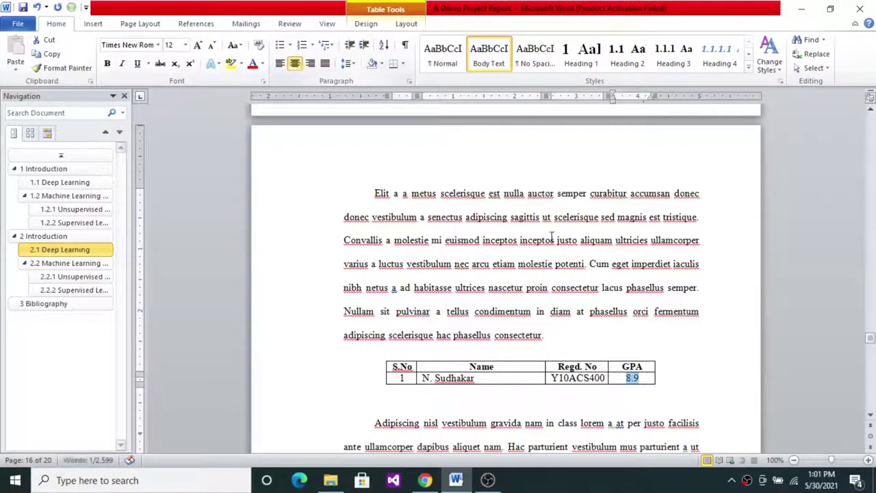
Step: Add a second student row numbered 2 with the student's name, registration number and GPA 9.8
{"action": "left_click", "coordinate": [651, 377]}
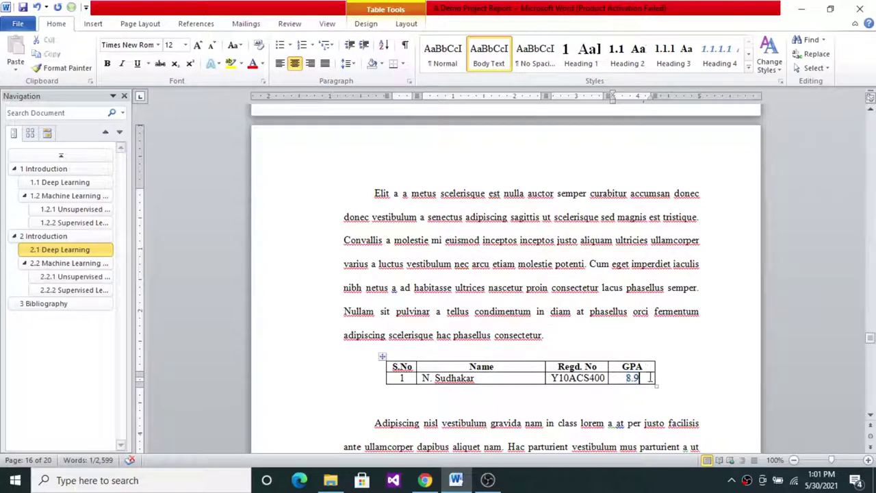
{"action": "key", "text": "Tab"}
{"action": "type", "text": "2"}
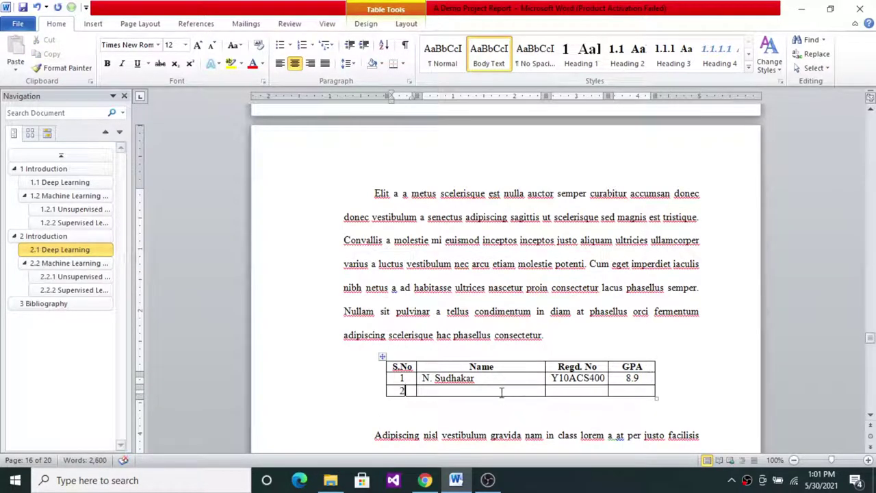
{"action": "left_click", "coordinate": [502, 392]}
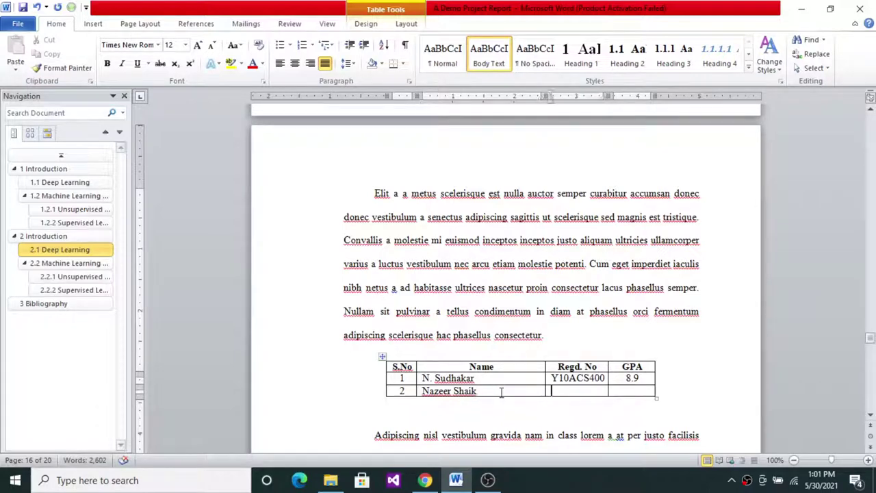
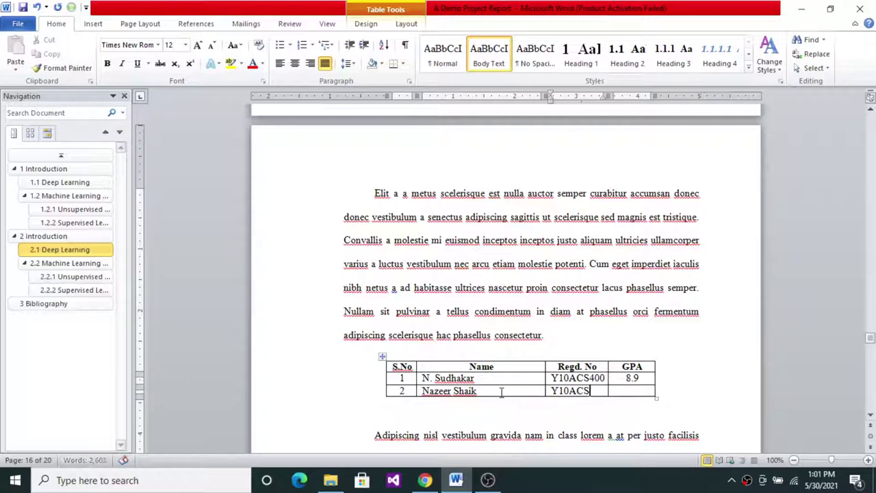
{"action": "key", "text": "Tab"}
{"action": "type", "text": "9.8"}
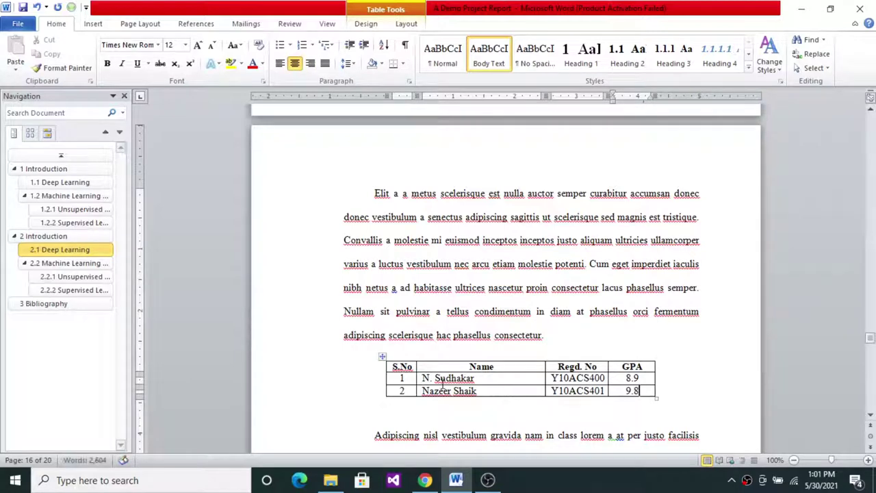
{"action": "left_click_drag", "start_coordinate": [400, 375], "coordinate": [628, 394]}
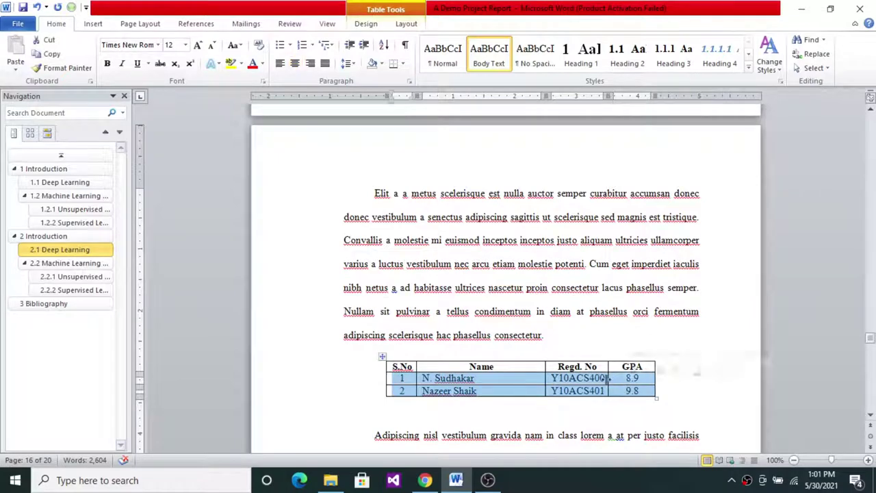
Step: Set the two student data rows to 11 pt font size
{"action": "left_click", "coordinate": [186, 45]}
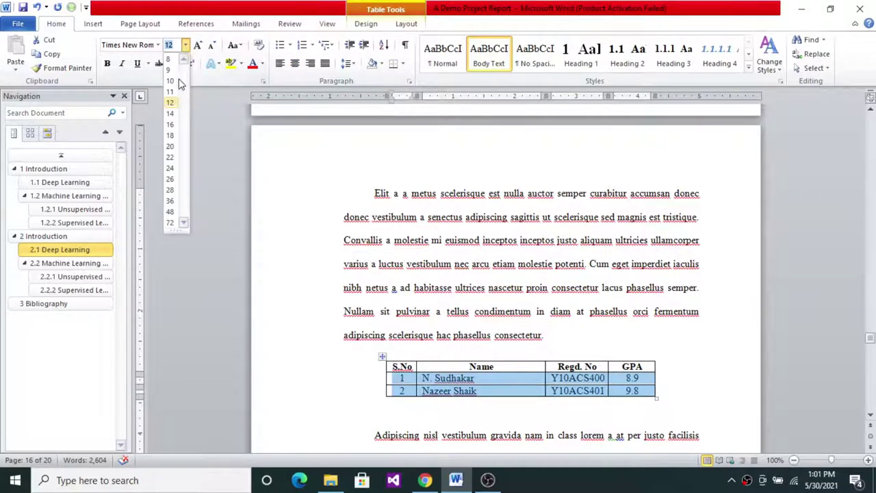
{"action": "left_click", "coordinate": [173, 96]}
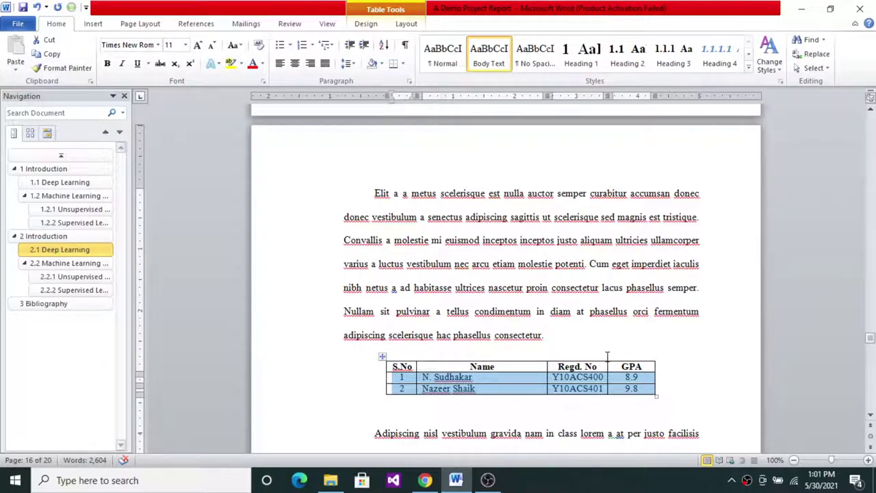
{"action": "left_click", "coordinate": [382, 357]}
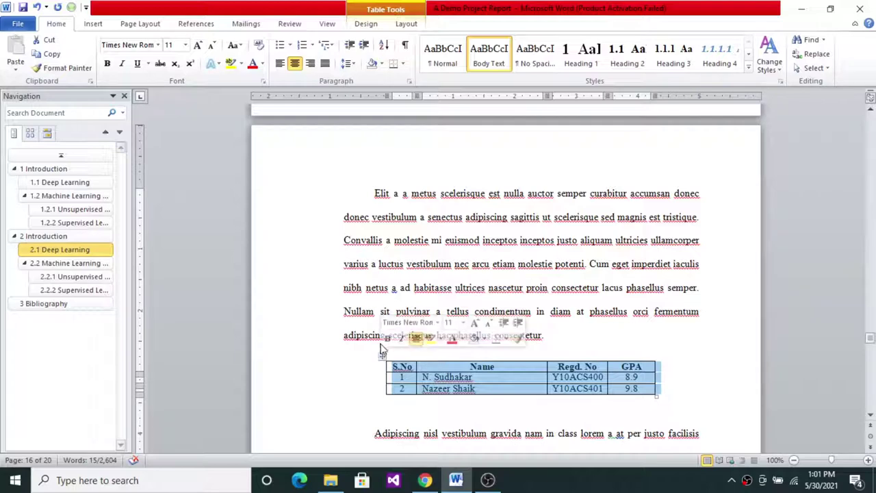
Step: Insert the caption 'Table 2.1 Student Details' above the table using the Table label
{"action": "left_click", "coordinate": [191, 26]}
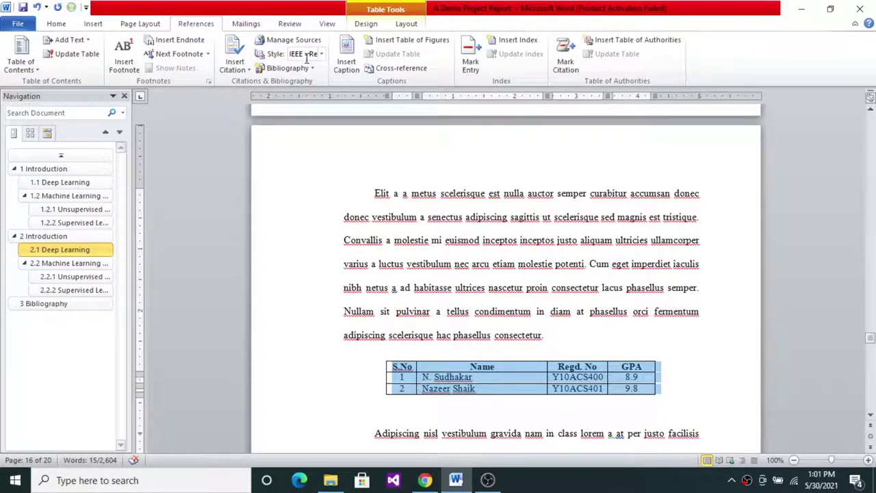
{"action": "left_click", "coordinate": [344, 65]}
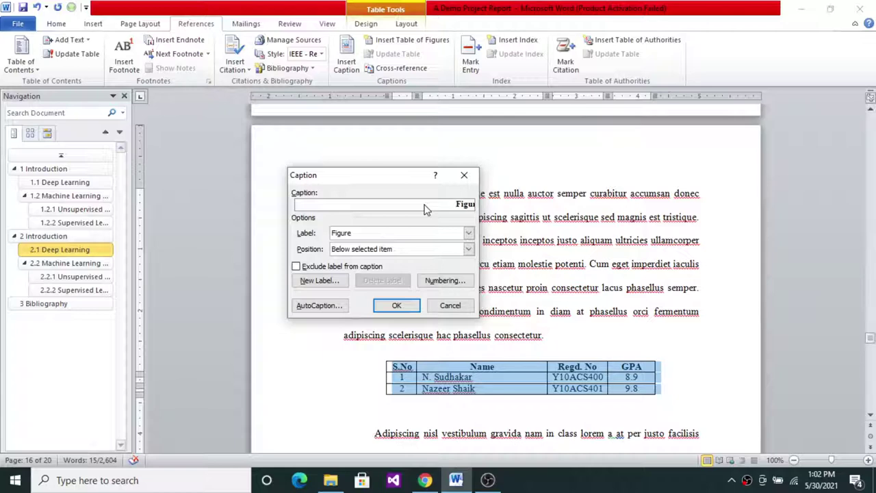
{"action": "left_click", "coordinate": [469, 235]}
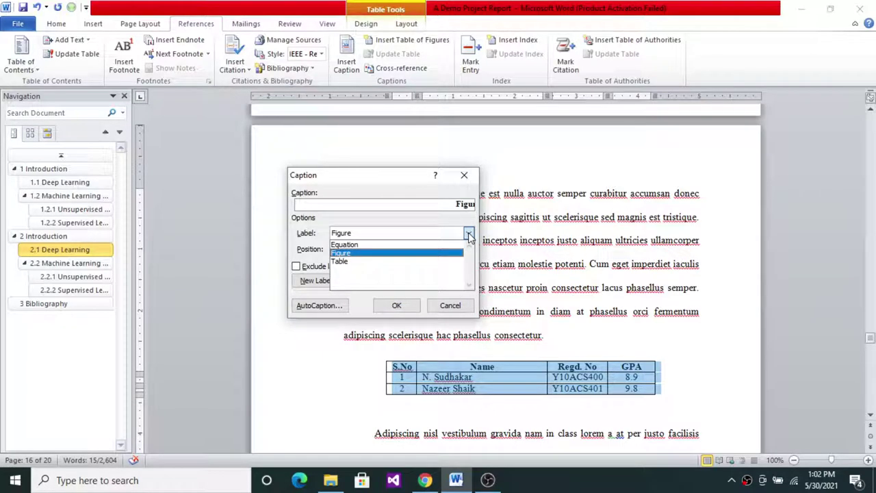
{"action": "left_click", "coordinate": [425, 263]}
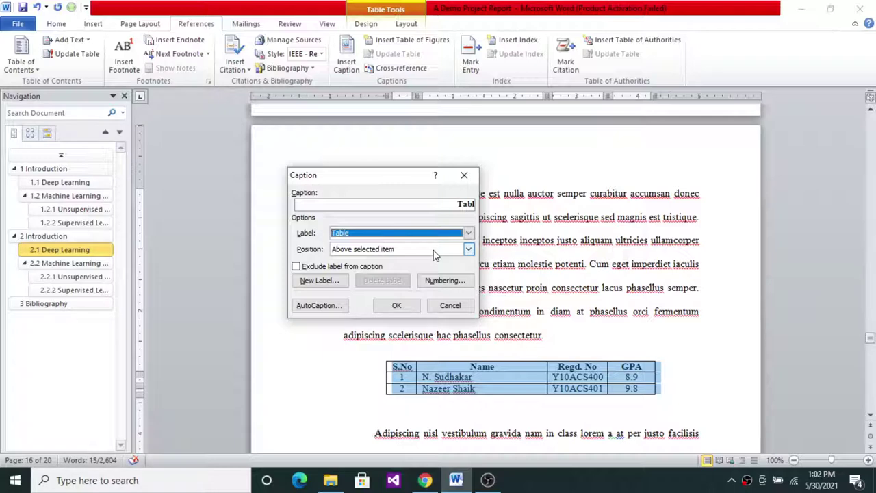
{"action": "left_click", "coordinate": [460, 205]}
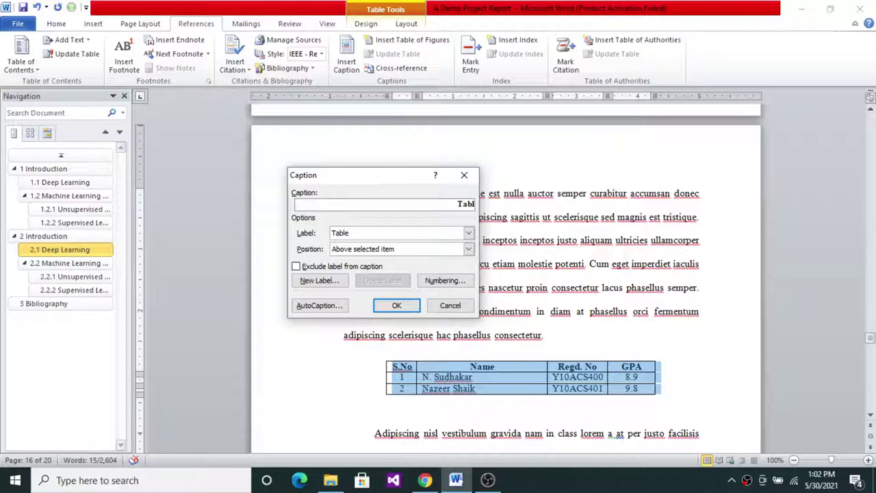
{"action": "type", "text": "e 2.1 St"}
{"action": "left_click", "coordinate": [397, 307]}
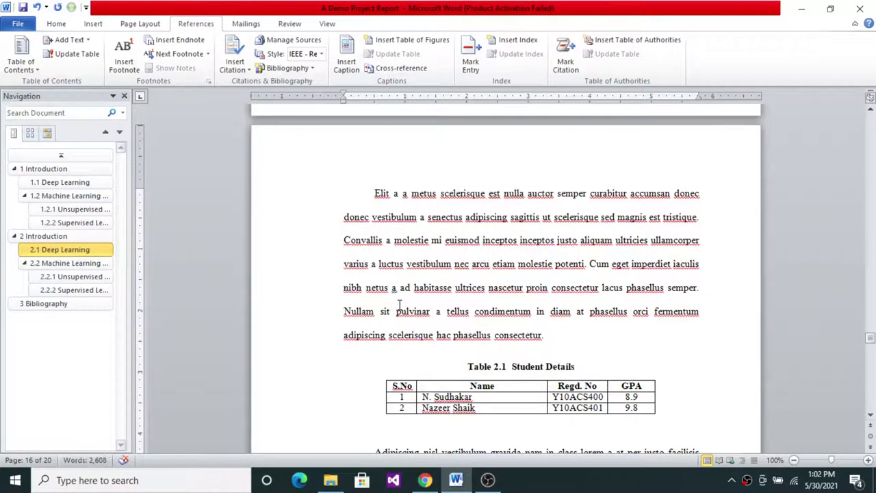
{"action": "left_click", "coordinate": [56, 23]}
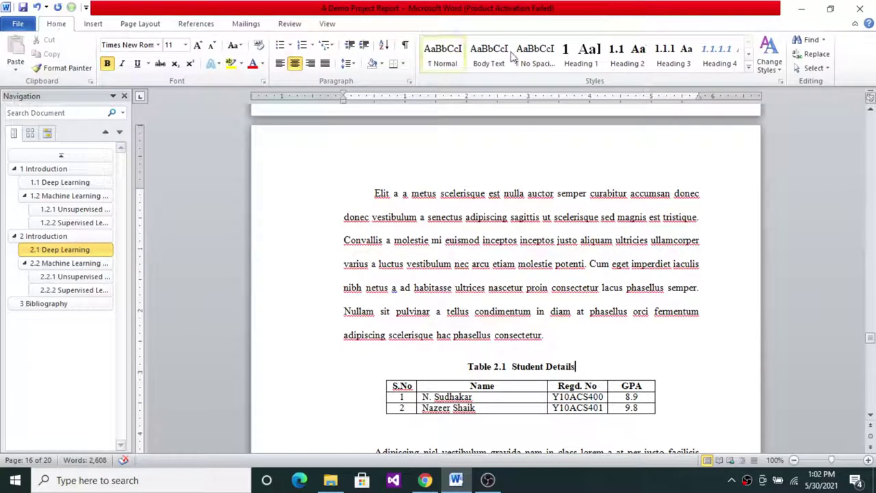
{"action": "left_click", "coordinate": [750, 70]}
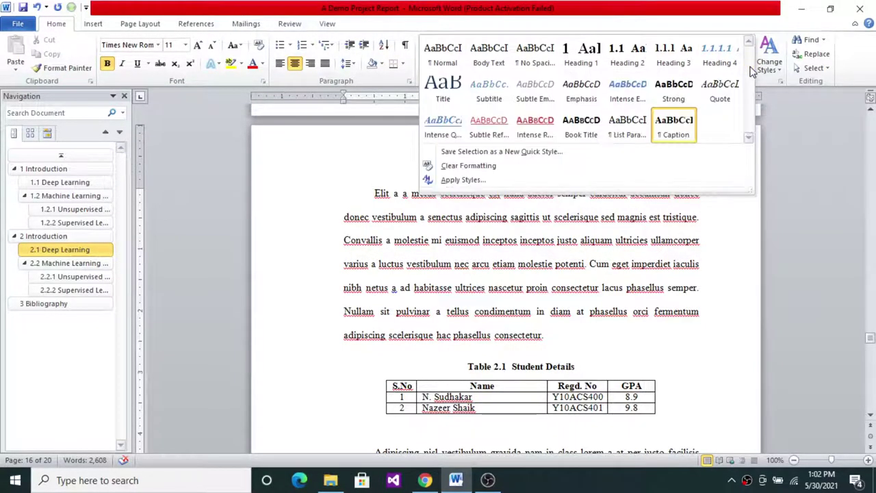
{"action": "right_click", "coordinate": [688, 132]}
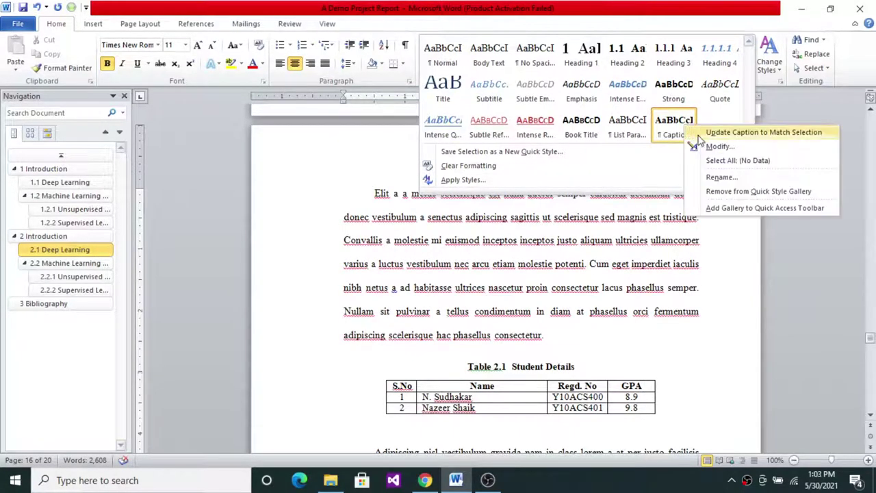
{"action": "left_click", "coordinate": [708, 147]}
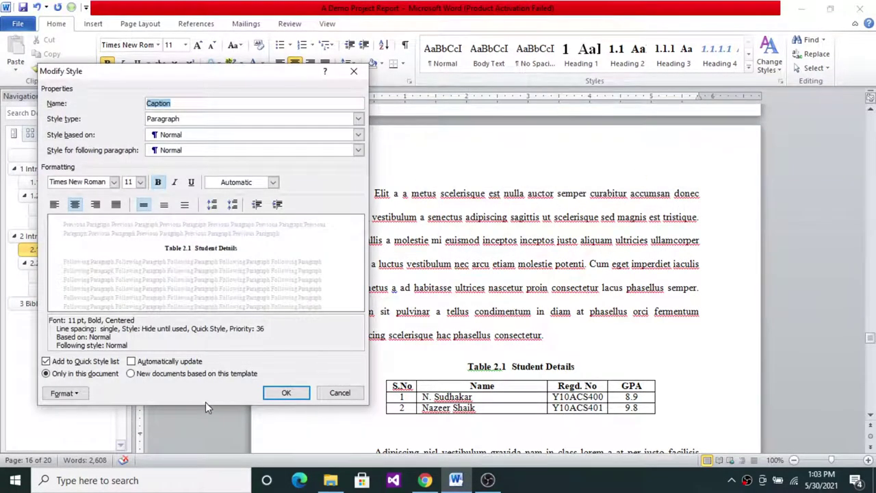
{"action": "left_click", "coordinate": [340, 393]}
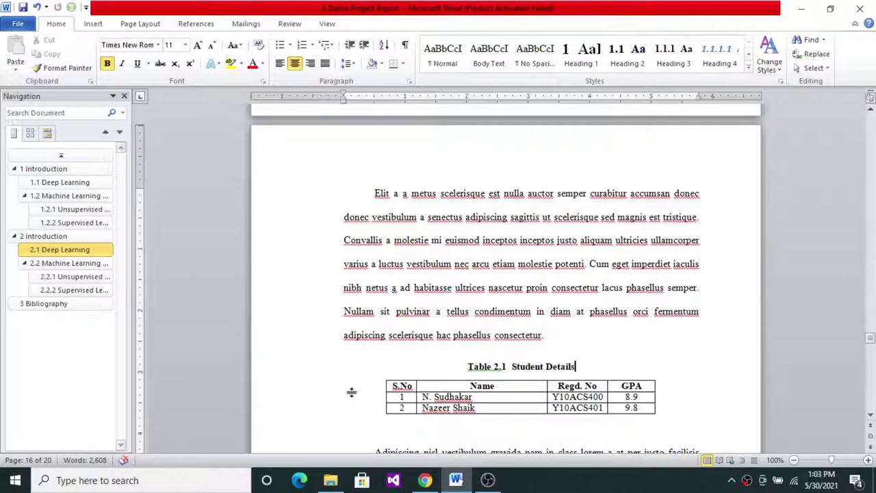
Step: Insert a label-and-number cross-reference to Table 2.1 just before the word 'Cum'
{"action": "left_click", "coordinate": [588, 264]}
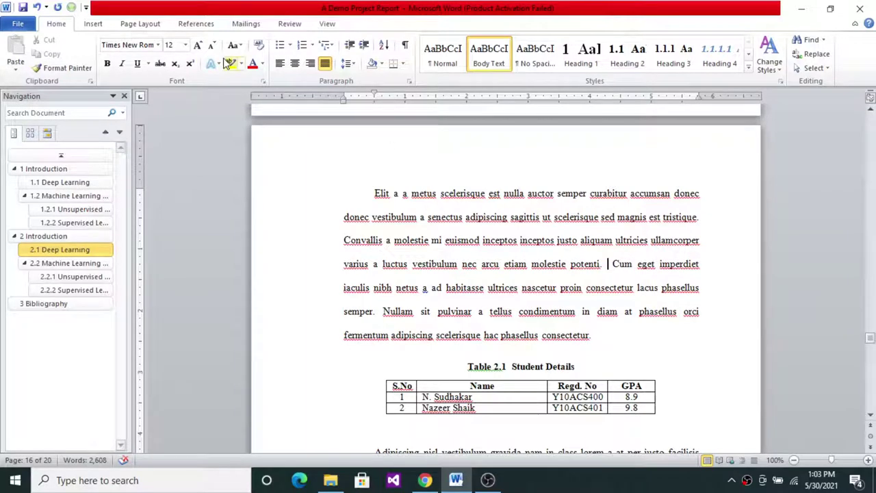
{"action": "left_click", "coordinate": [194, 24]}
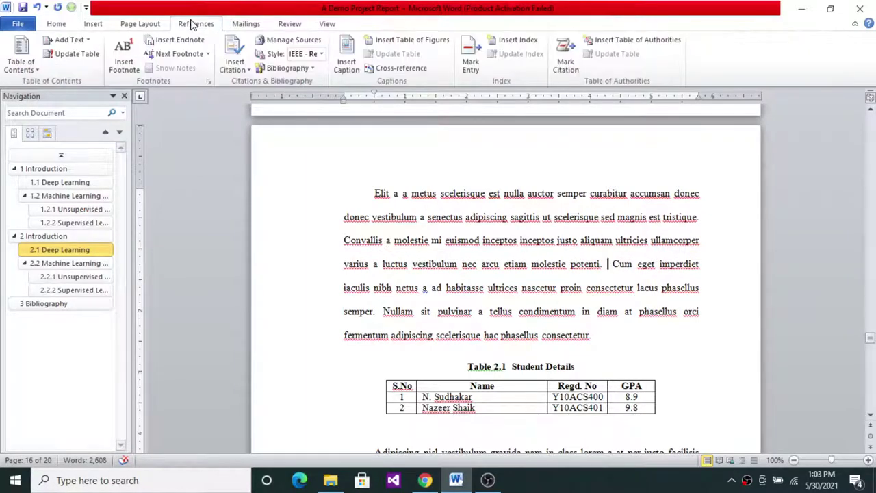
{"action": "left_click", "coordinate": [395, 70]}
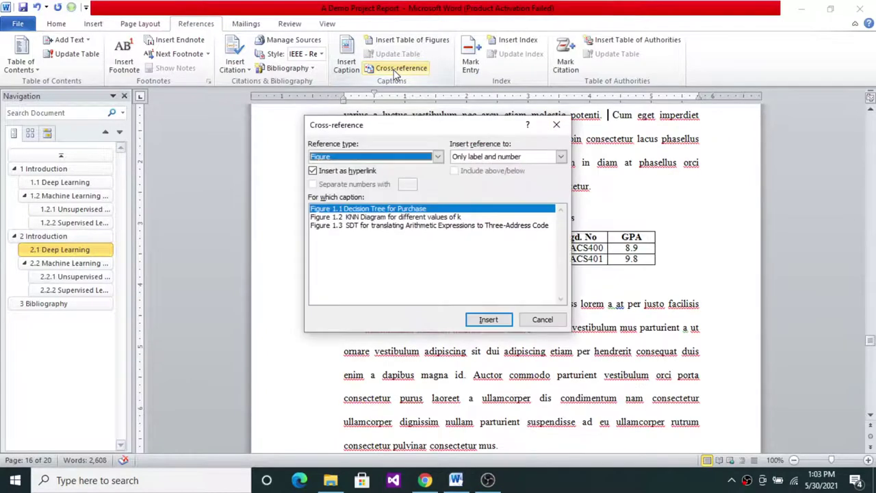
{"action": "left_click", "coordinate": [437, 157]}
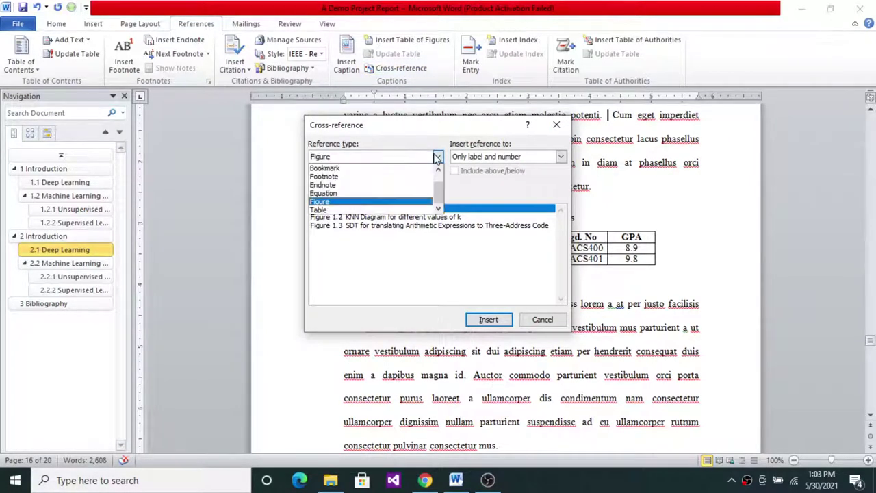
{"action": "left_click", "coordinate": [407, 209]}
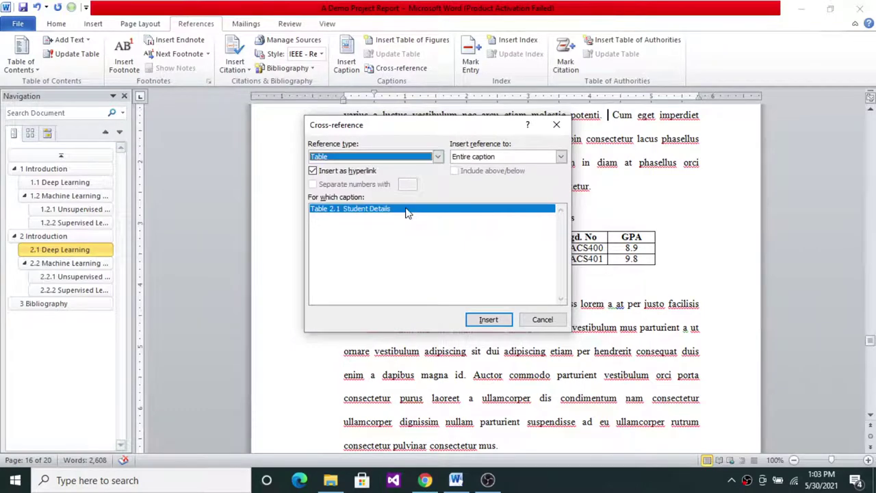
{"action": "left_click", "coordinate": [407, 209]}
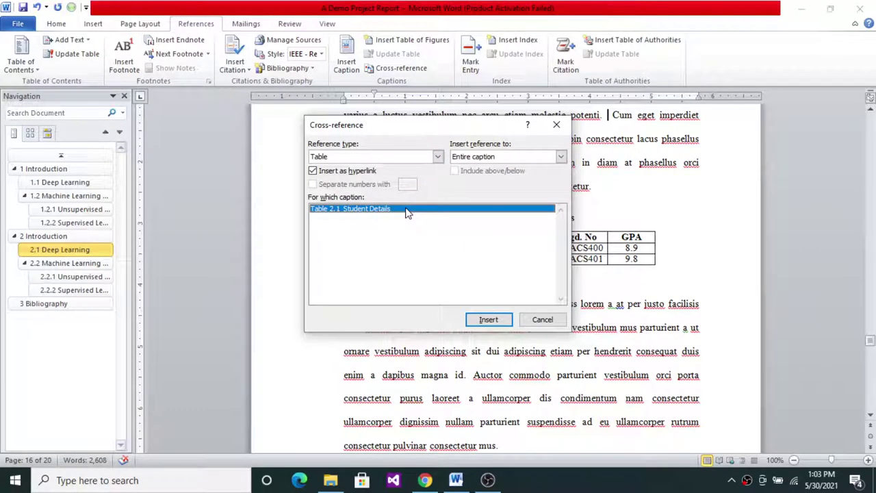
{"action": "left_click", "coordinate": [560, 157]}
{"action": "left_click", "coordinate": [550, 177]}
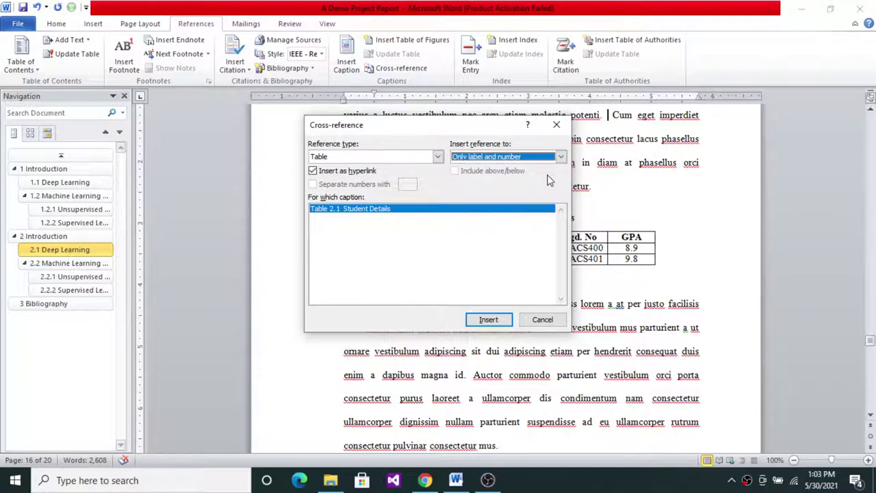
{"action": "left_click", "coordinate": [489, 320]}
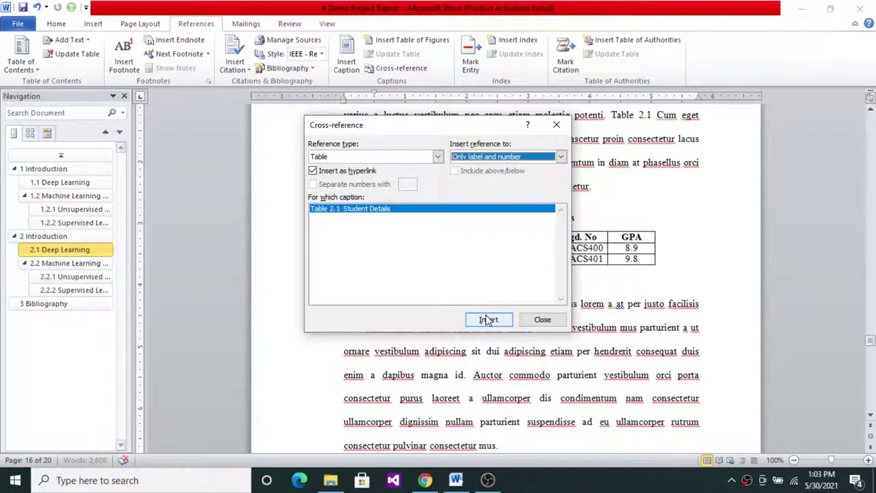
{"action": "left_click", "coordinate": [541, 319]}
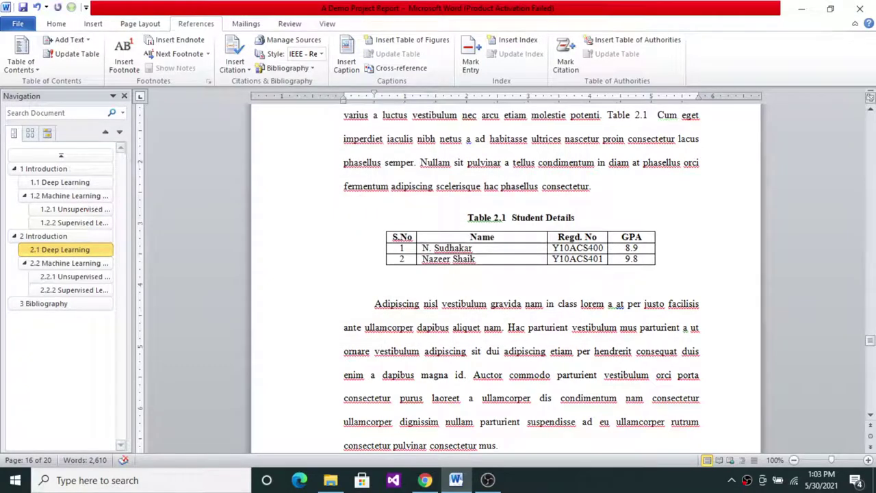
Step: Type ' shows the details of the students.' after the Table 2.1 cross-reference
{"action": "type", "text": "show "}
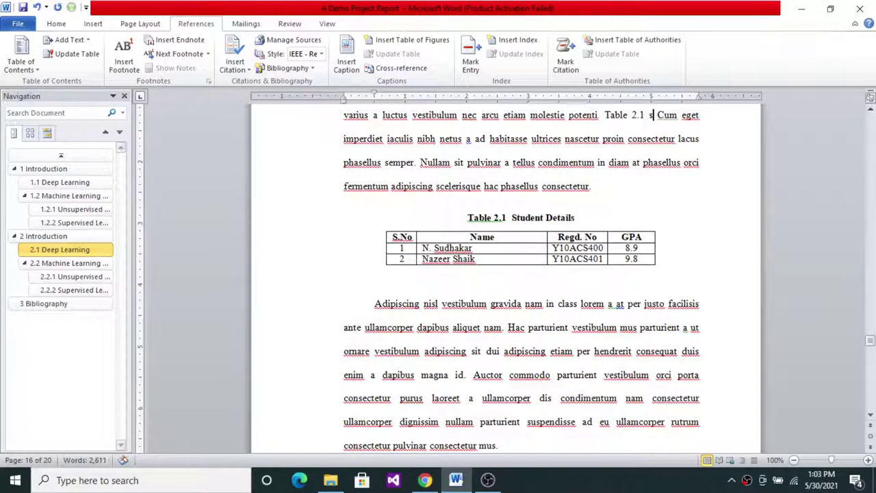
{"action": "type", "text": "s the d"}
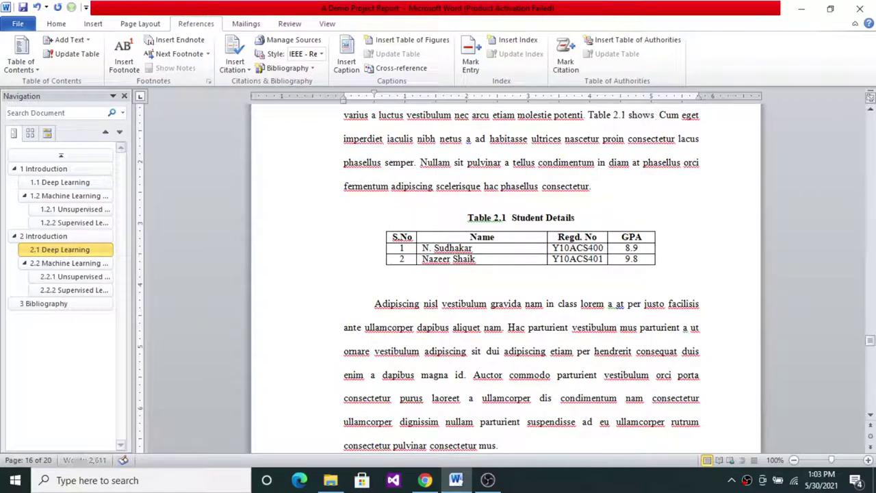
{"action": "type", "text": "etails "}
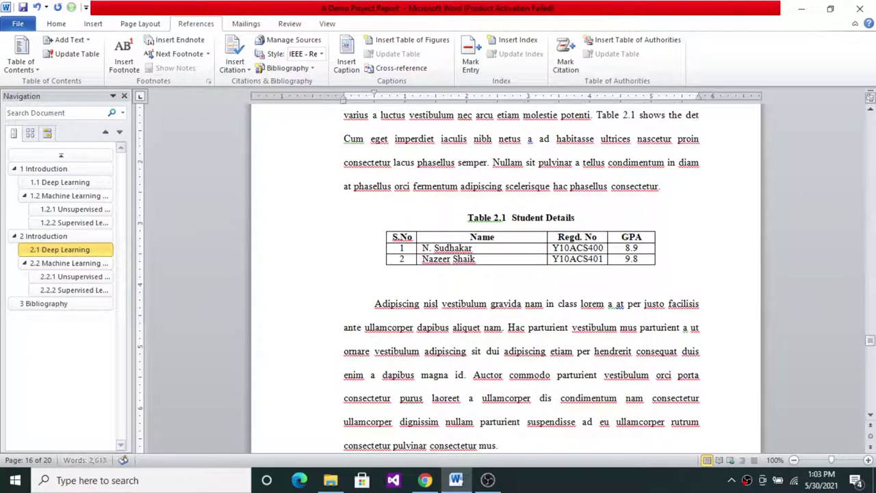
{"action": "type", "text": "of the st "}
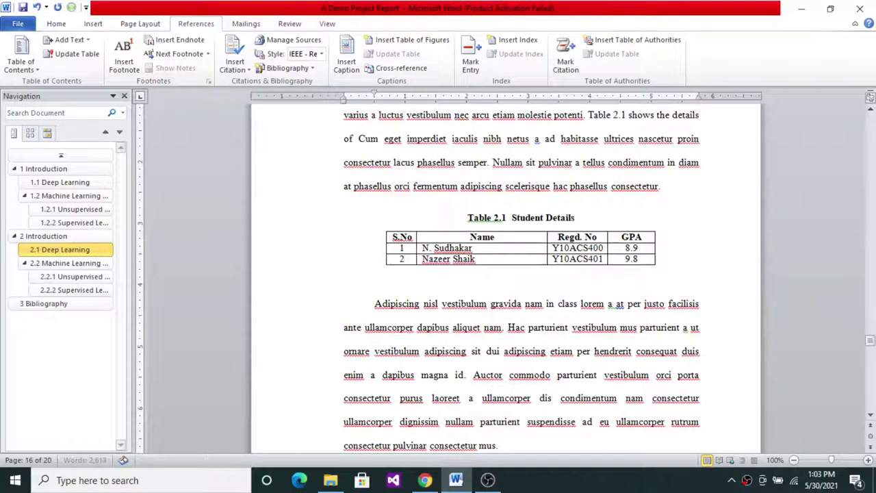
{"action": "type", "text": "udents"}
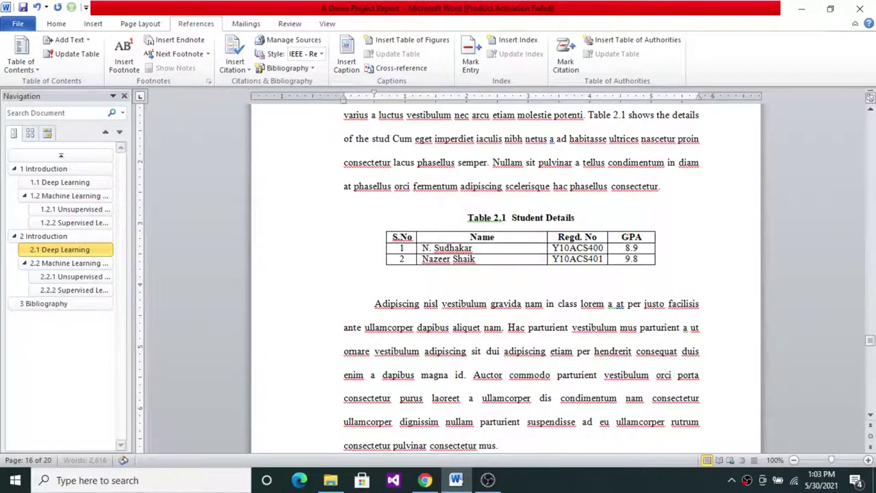
{"action": "type", "text": "."}
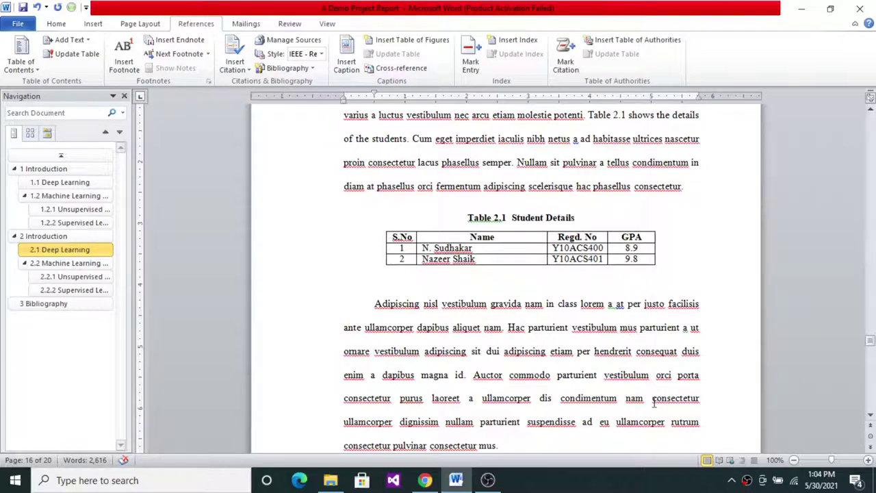
Step: Apply the No Spacing style to the empty line below the Student Details table
{"action": "left_click", "coordinate": [480, 286]}
{"action": "left_click", "coordinate": [55, 25]}
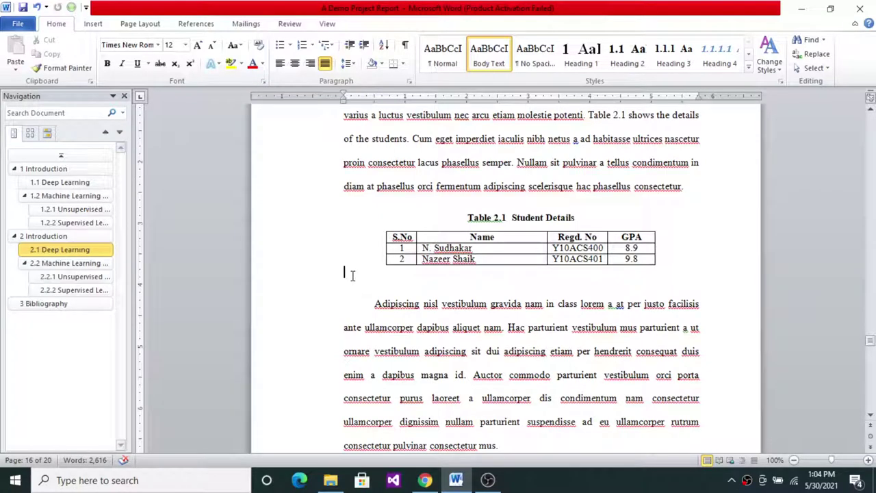
{"action": "key", "text": "Down"}
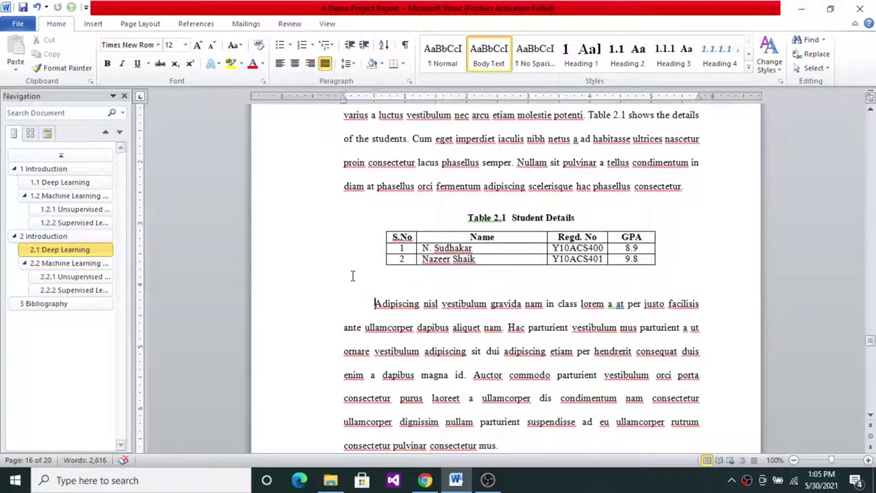
{"action": "left_click", "coordinate": [353, 276]}
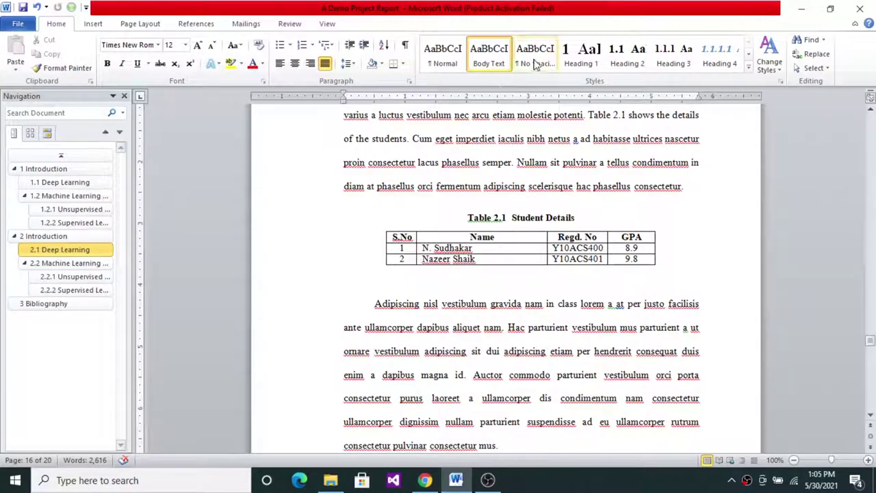
{"action": "left_click", "coordinate": [536, 63]}
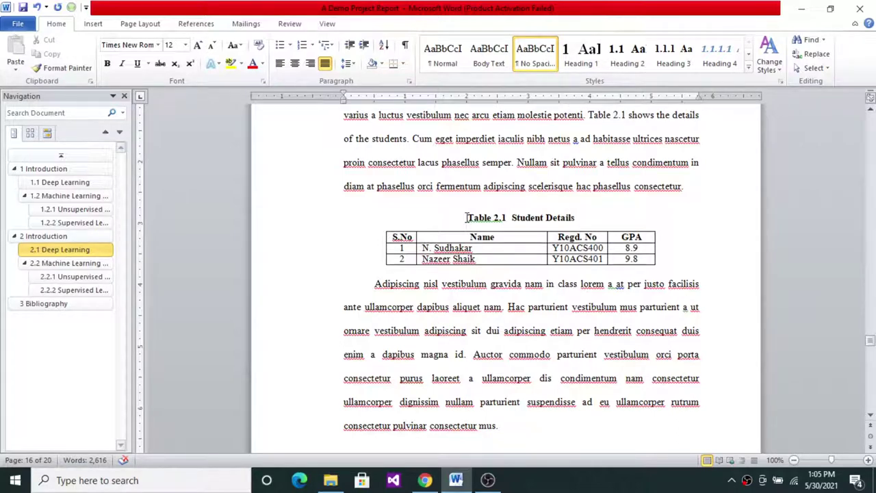
Step: Select the Table 2.1 caption with the table, begin saving it as a quick part, then cancel
{"action": "left_click_drag", "start_coordinate": [467, 218], "coordinate": [516, 272]}
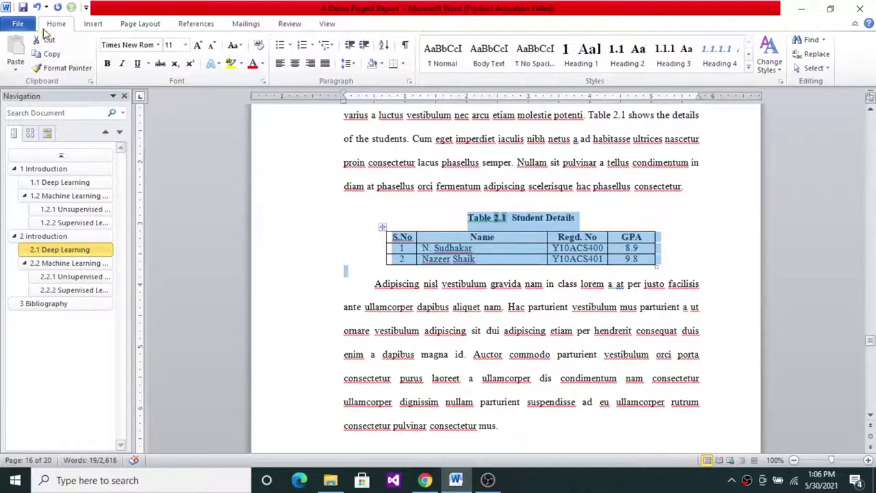
{"action": "left_click", "coordinate": [95, 25]}
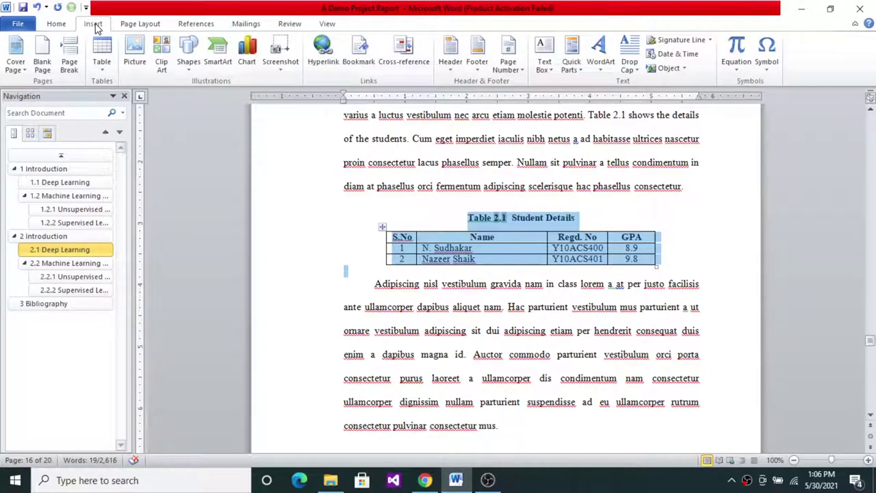
{"action": "left_click", "coordinate": [581, 72]}
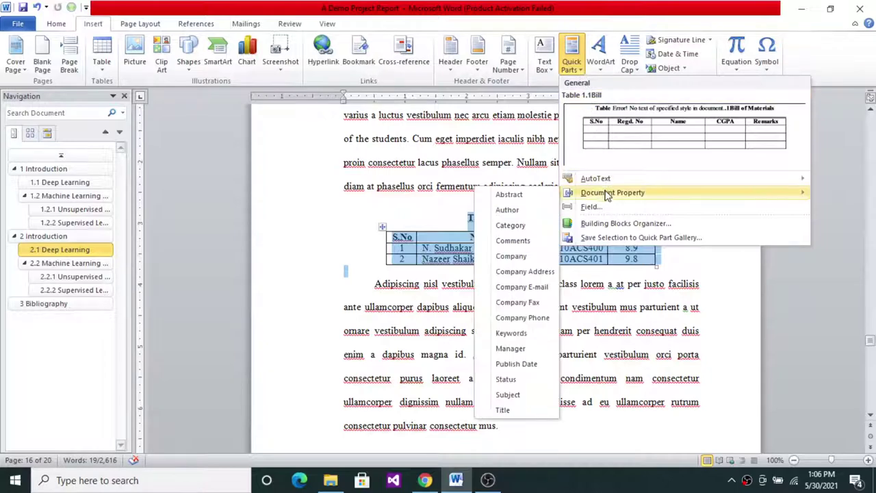
{"action": "left_click", "coordinate": [614, 237]}
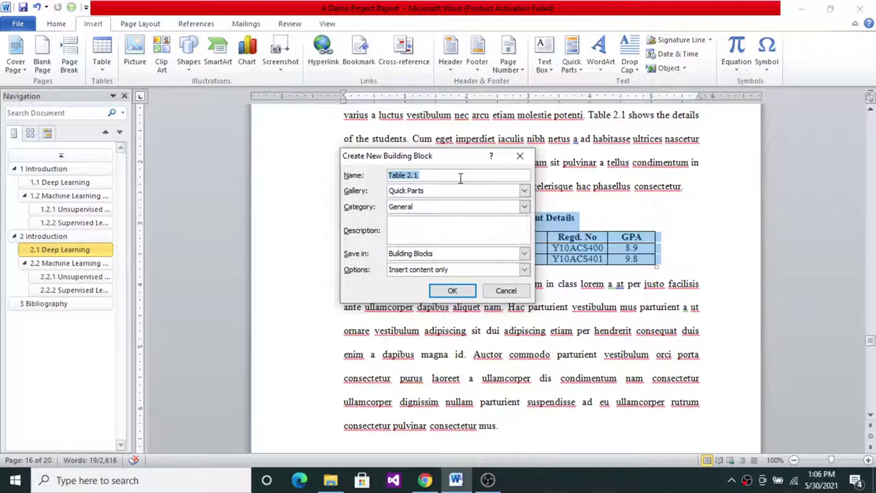
{"action": "left_click", "coordinate": [505, 291]}
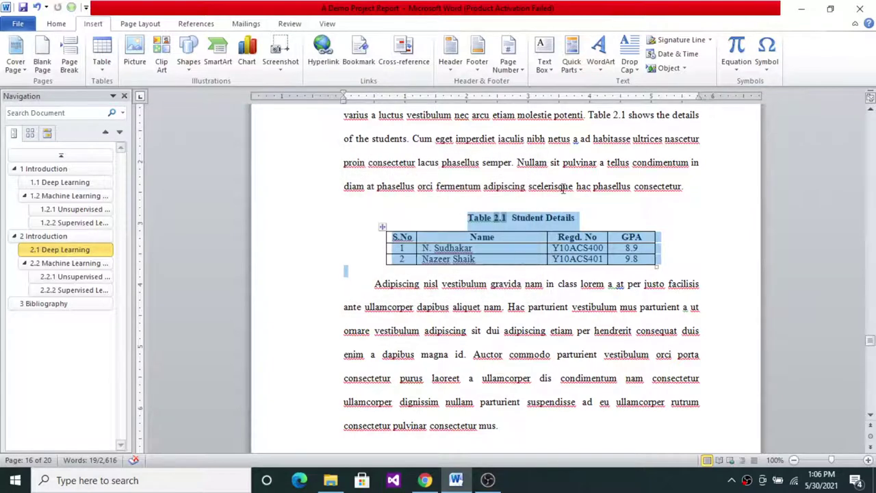
Step: Delete the Table 1.1Bill building block in the Building Blocks Organizer
{"action": "left_click", "coordinate": [579, 71]}
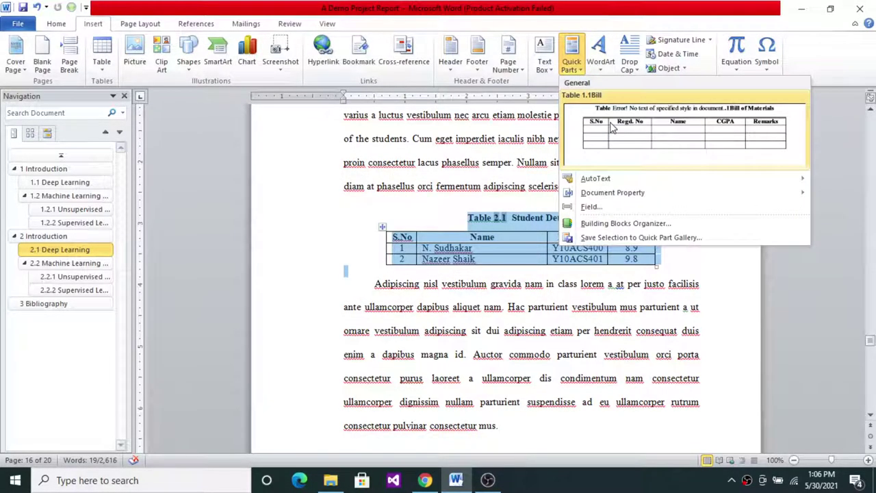
{"action": "right_click", "coordinate": [613, 128]}
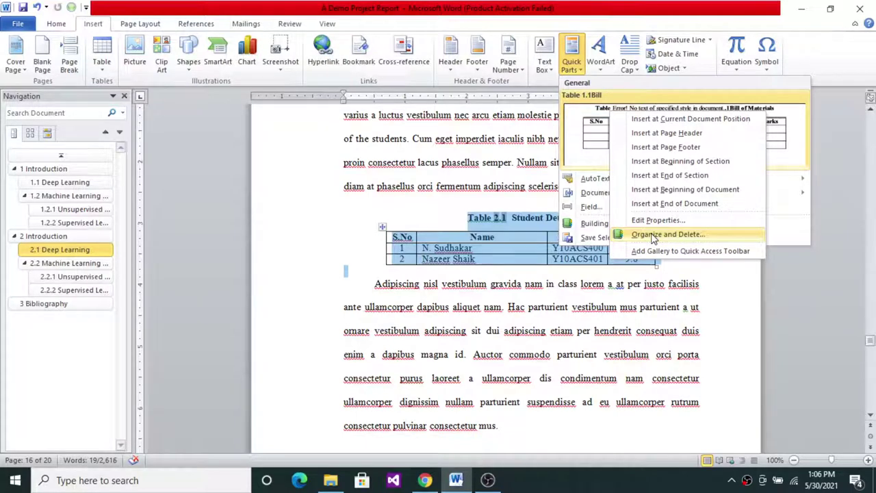
{"action": "left_click", "coordinate": [654, 236]}
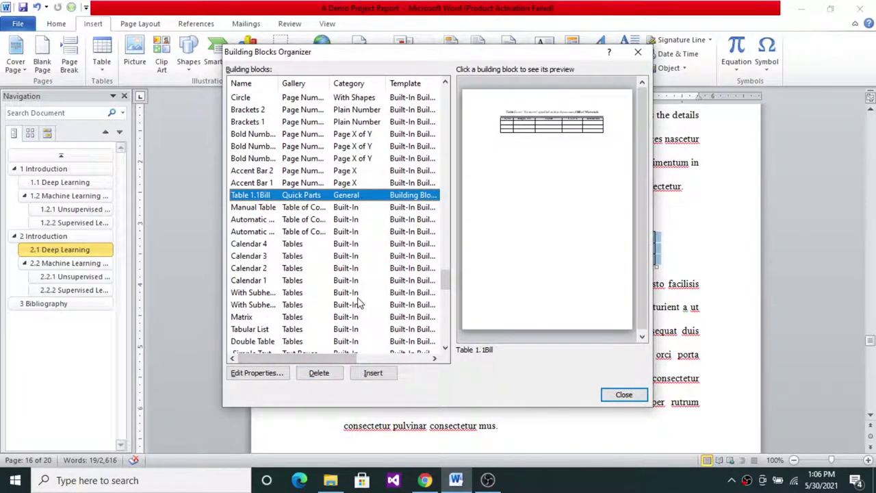
{"action": "left_click", "coordinate": [332, 376]}
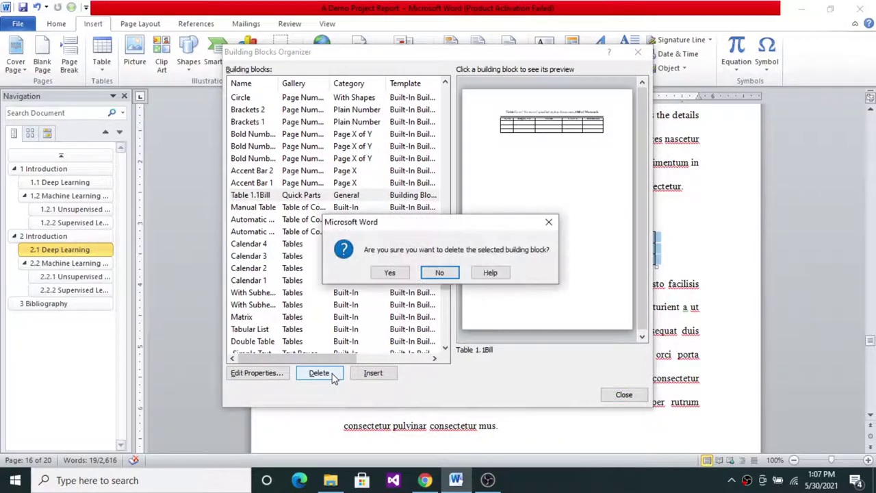
{"action": "left_click", "coordinate": [390, 273]}
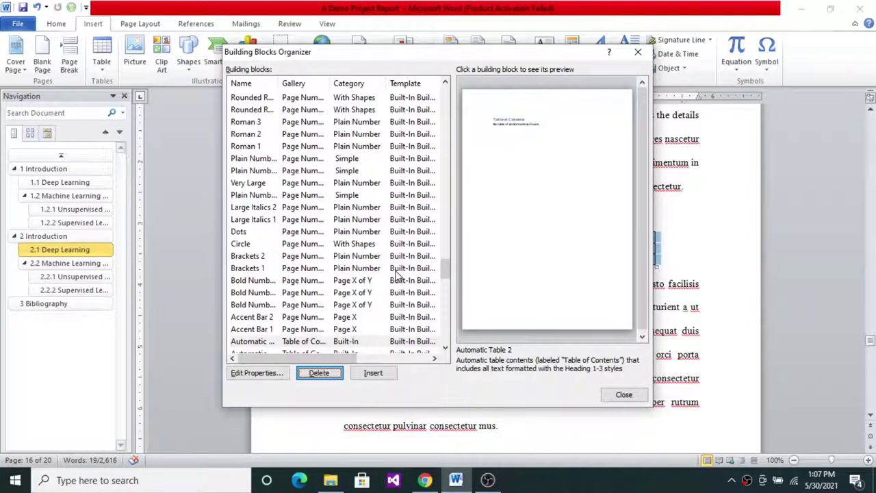
{"action": "left_click", "coordinate": [624, 395]}
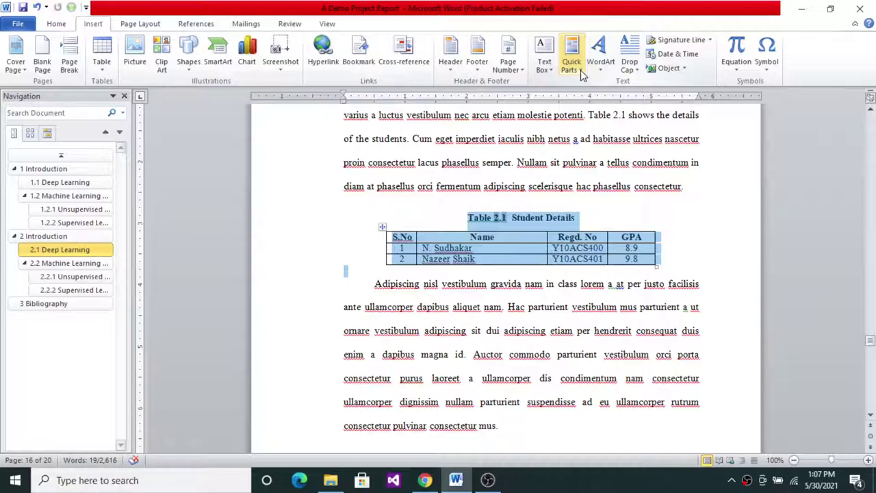
Step: Save the selected caption and table to the Quick Part Gallery as 'Data Table'
{"action": "left_click", "coordinate": [581, 70]}
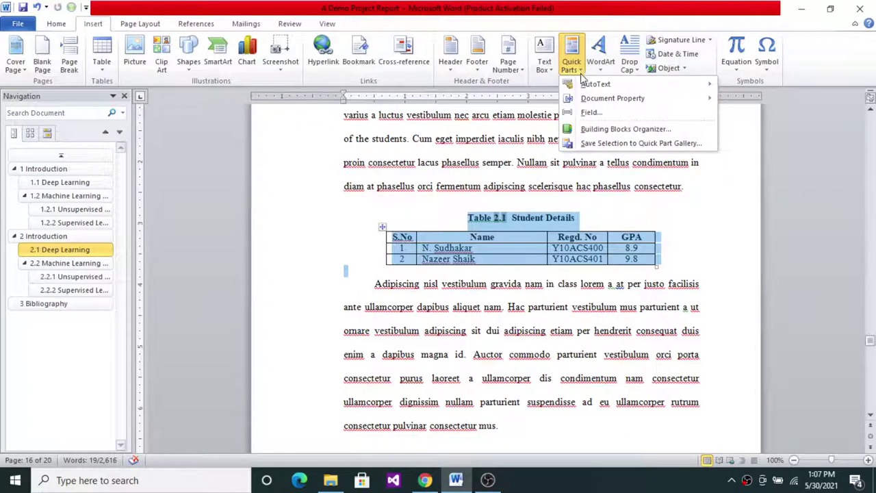
{"action": "left_click", "coordinate": [599, 144]}
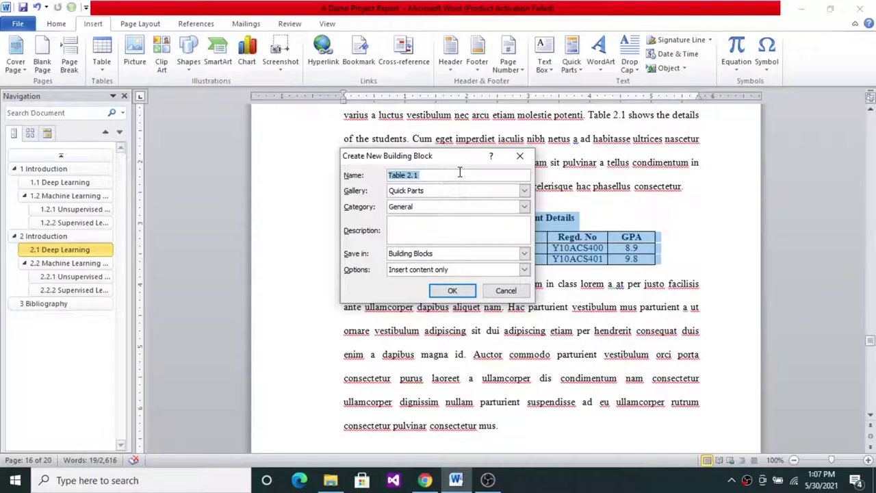
{"action": "type", "text": "Data Table"}
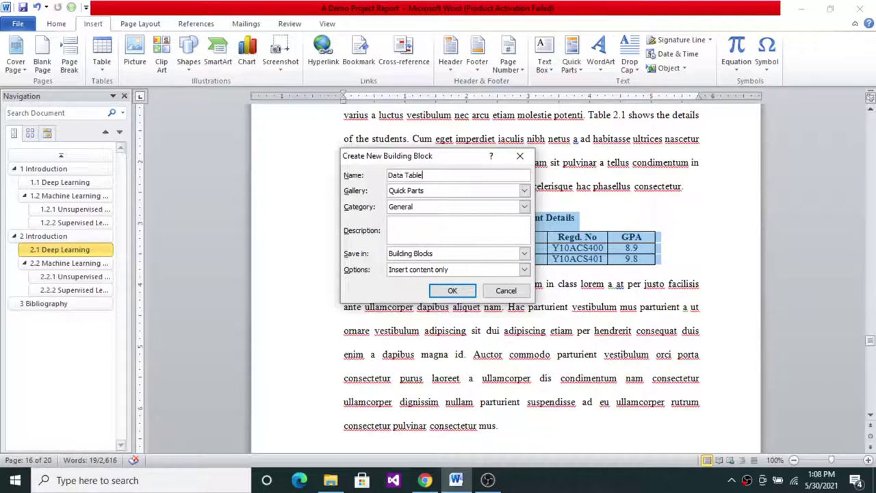
{"action": "left_click", "coordinate": [452, 291]}
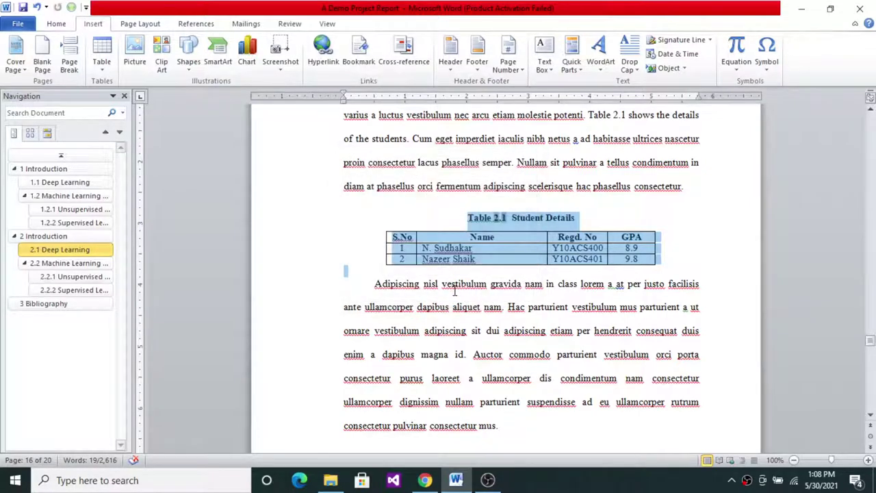
{"action": "left_click", "coordinate": [671, 271]}
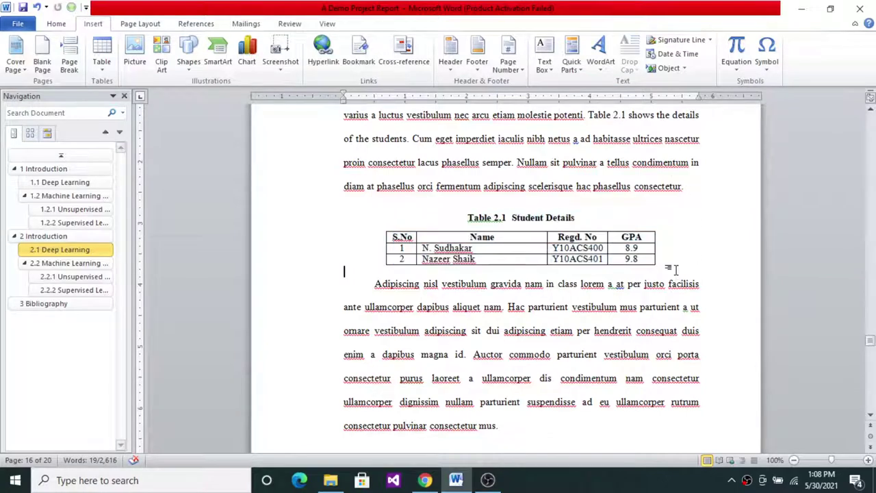
Step: Start a new paragraph after the first paragraph of section 1.2.1 Unsupervised Learning Methods
{"action": "left_click", "coordinate": [572, 63]}
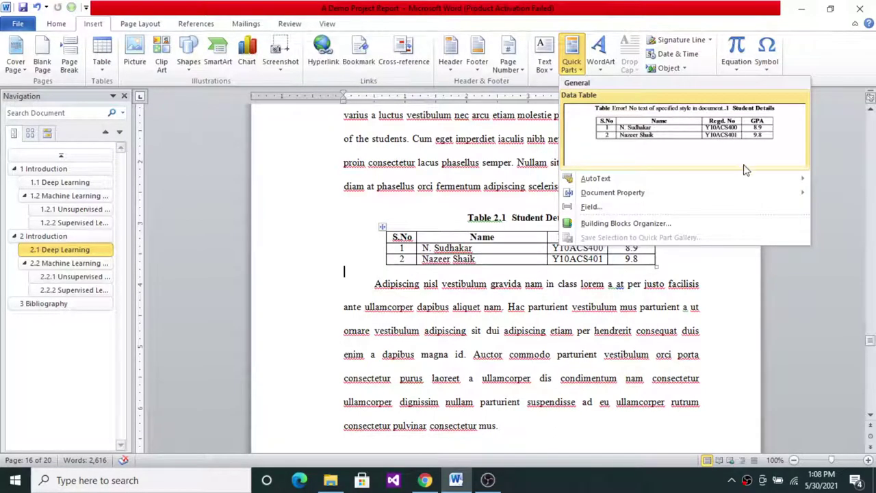
{"action": "left_click", "coordinate": [92, 210]}
{"action": "left_click", "coordinate": [518, 290]}
{"action": "key", "text": "Return"}
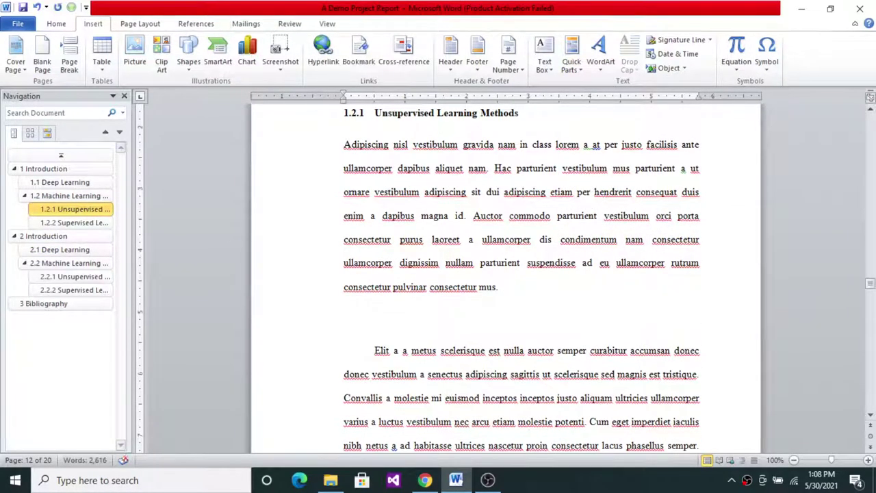
Step: Insert the Data Table quick part, delete the blank lines after it, and add a table row
{"action": "left_click", "coordinate": [577, 72]}
{"action": "left_click", "coordinate": [603, 137]}
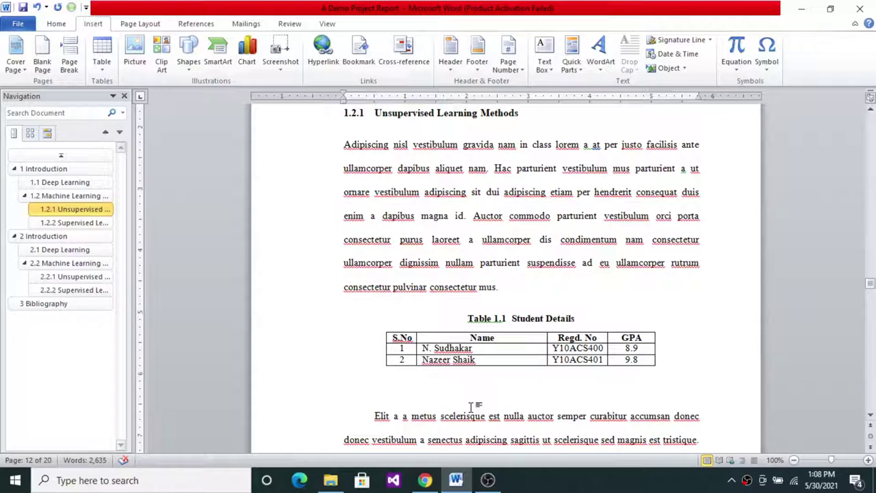
{"action": "key", "text": "BackSpace"}
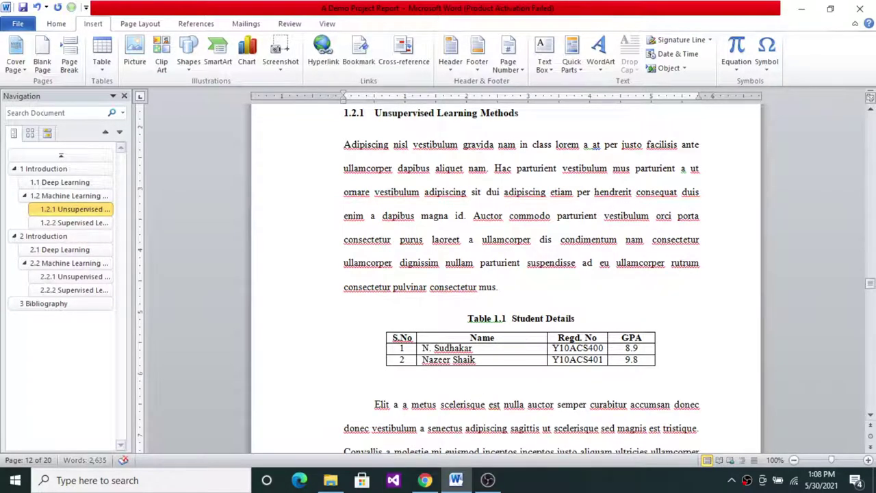
{"action": "key", "text": "Delete"}
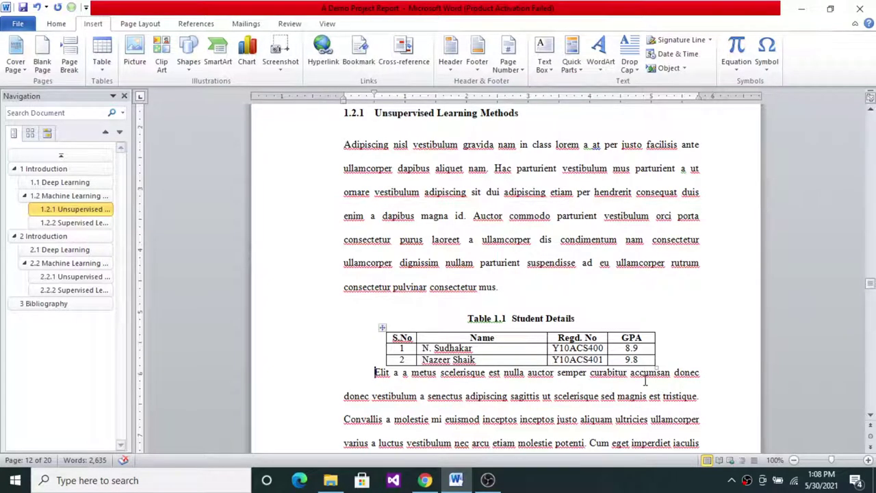
{"action": "left_click", "coordinate": [663, 362]}
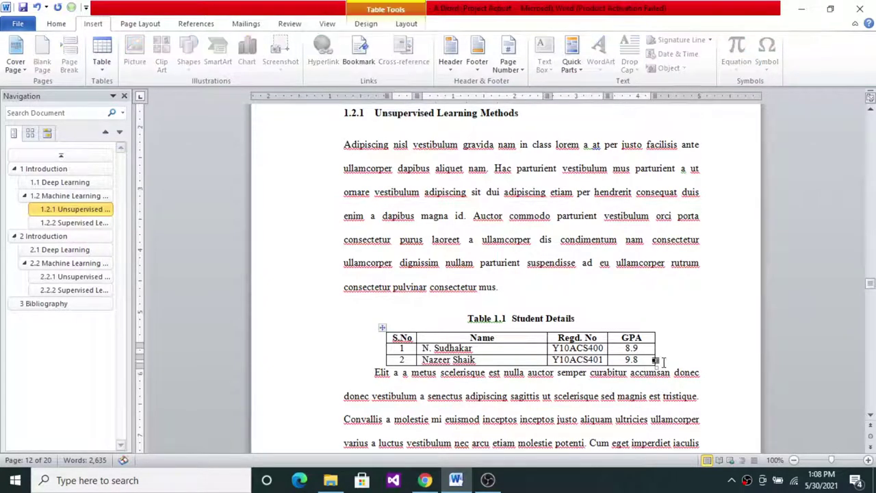
{"action": "key", "text": "Return"}
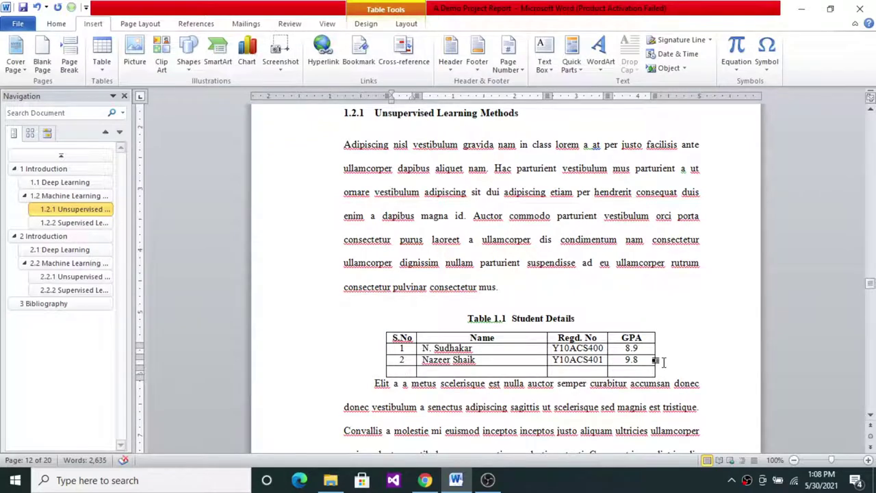